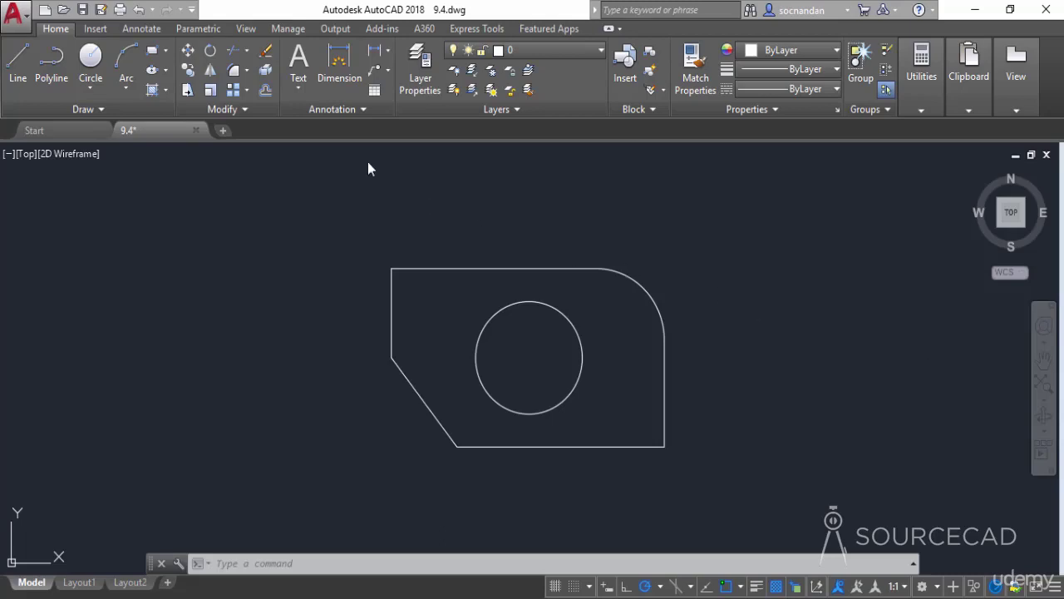
- Open the Dimension Style Manager to manage the drawing's dimension styles
left_click(137, 31)
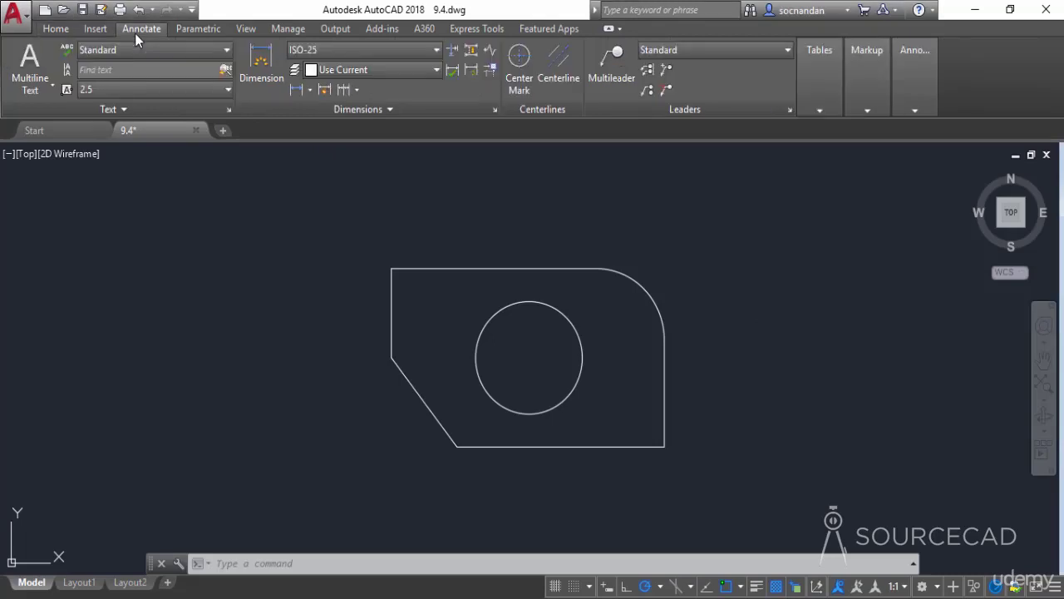
left_click(413, 51)
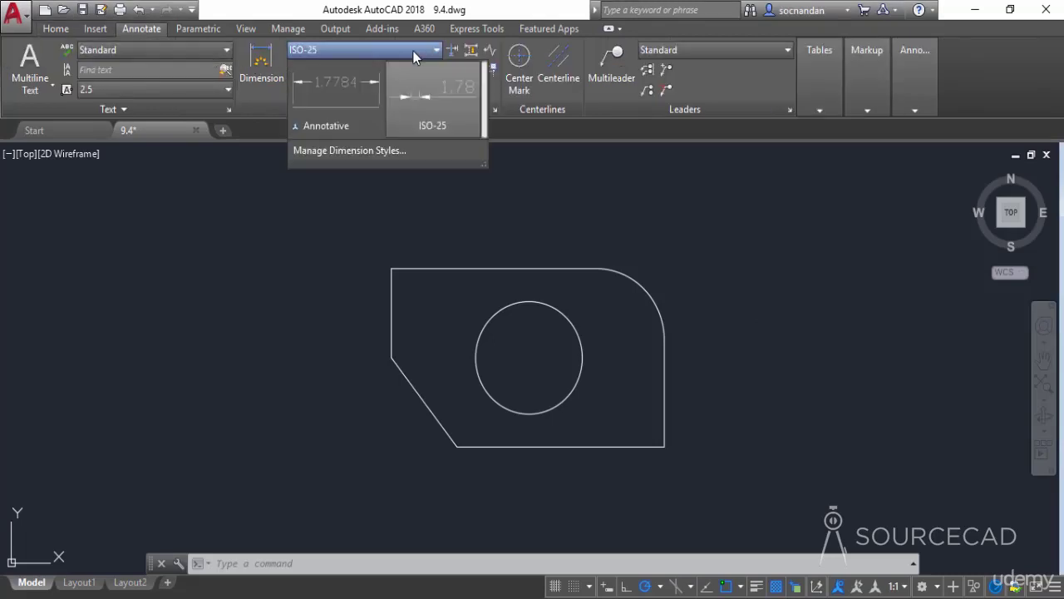
left_click(375, 151)
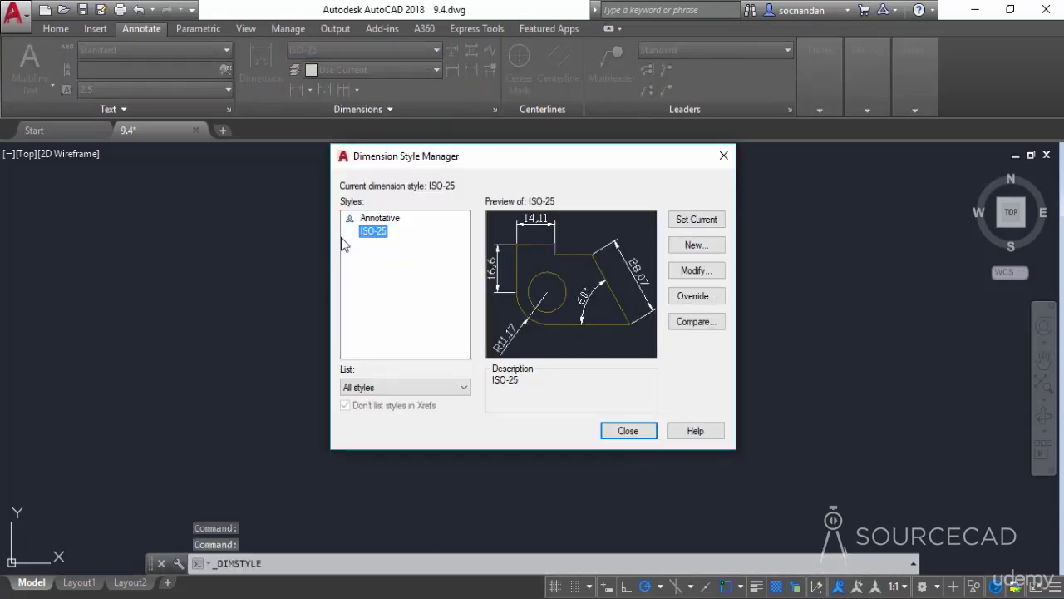
left_click_drag(501, 166, 485, 170)
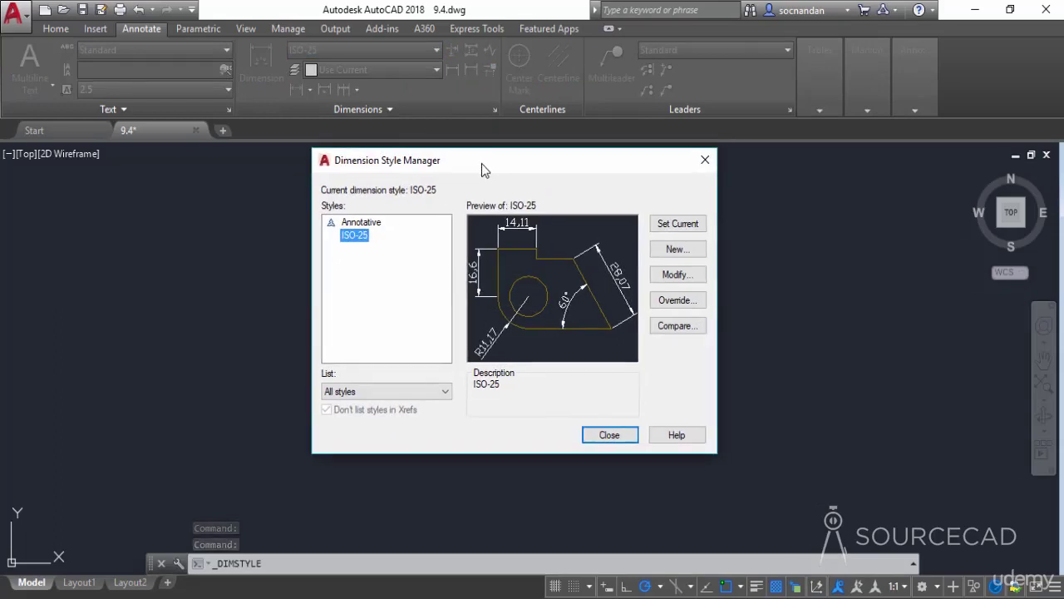
- Compare the previews and descriptions of the Annotative and ISO-25 dimension styles
left_click(359, 222)
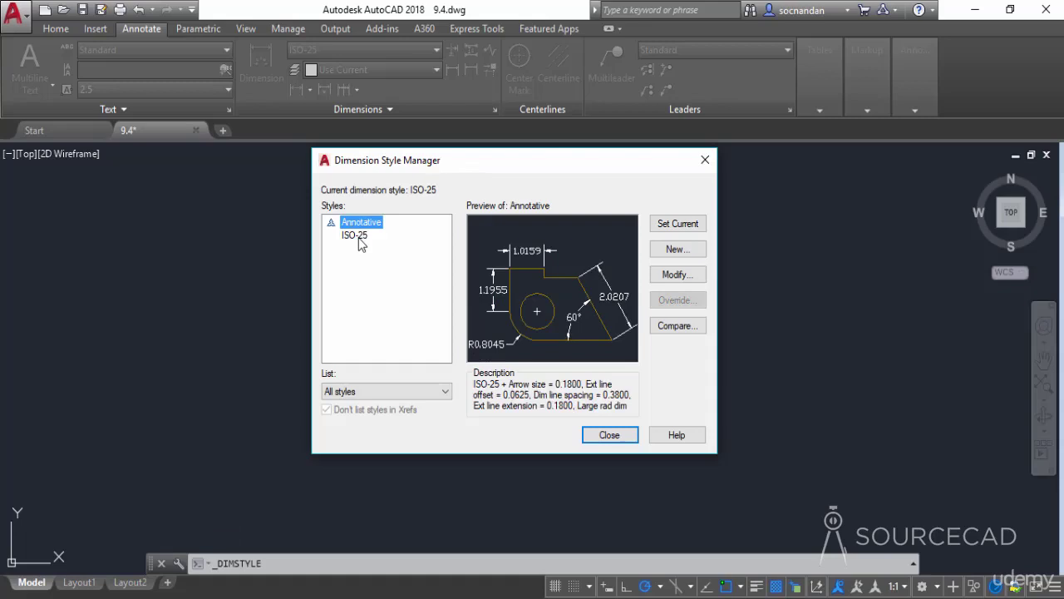
left_click(357, 235)
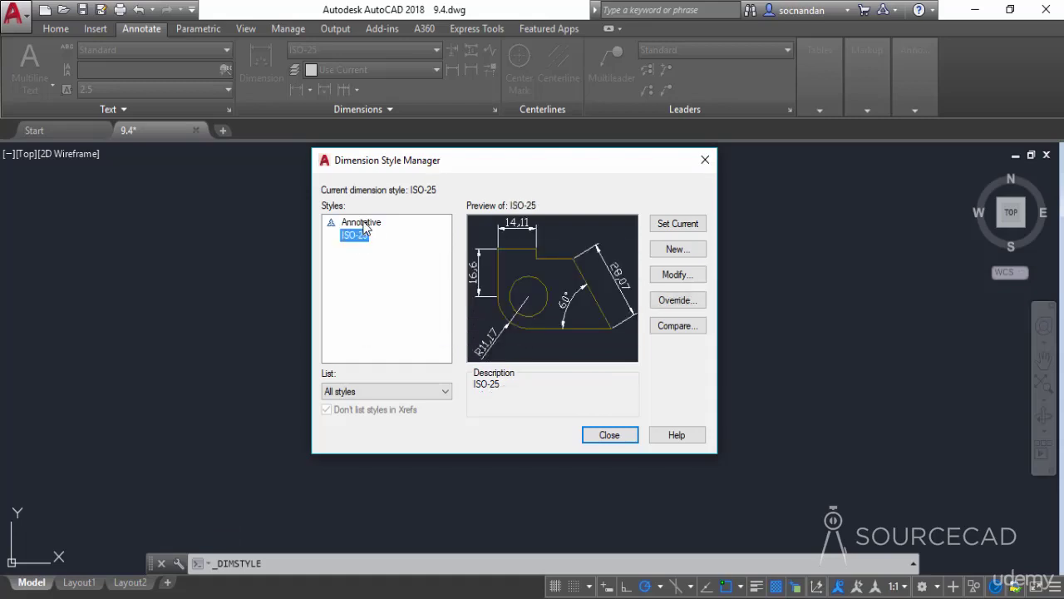
left_click(363, 225)
left_click(365, 236)
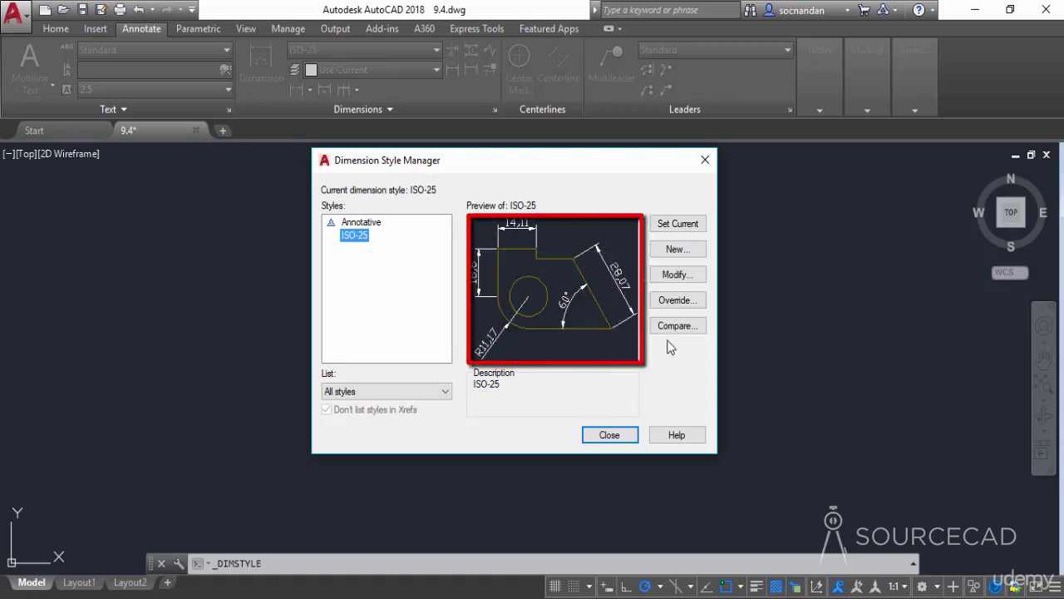
left_click(344, 224)
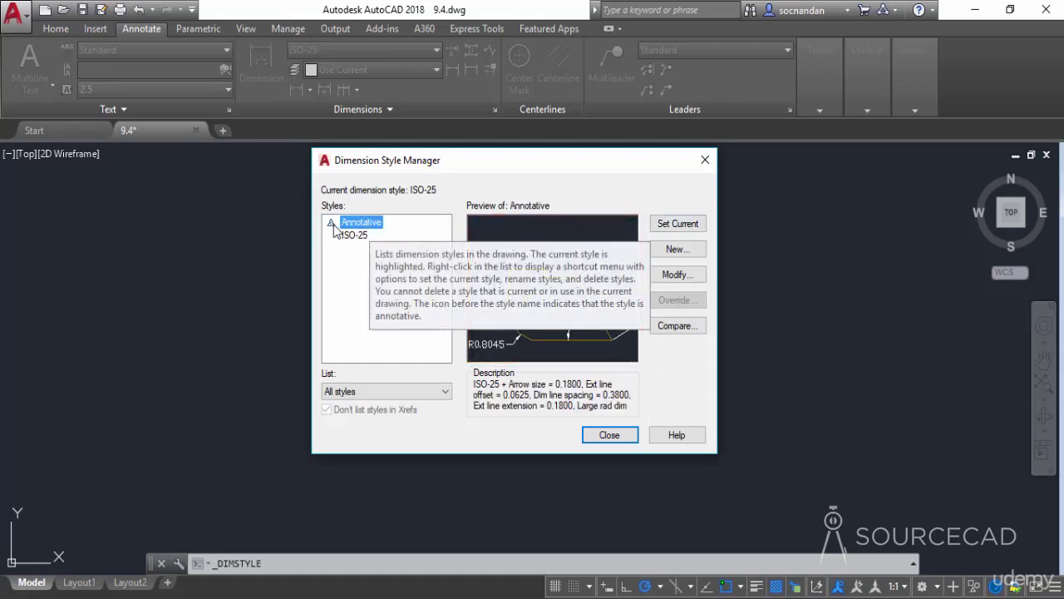
left_click(353, 236)
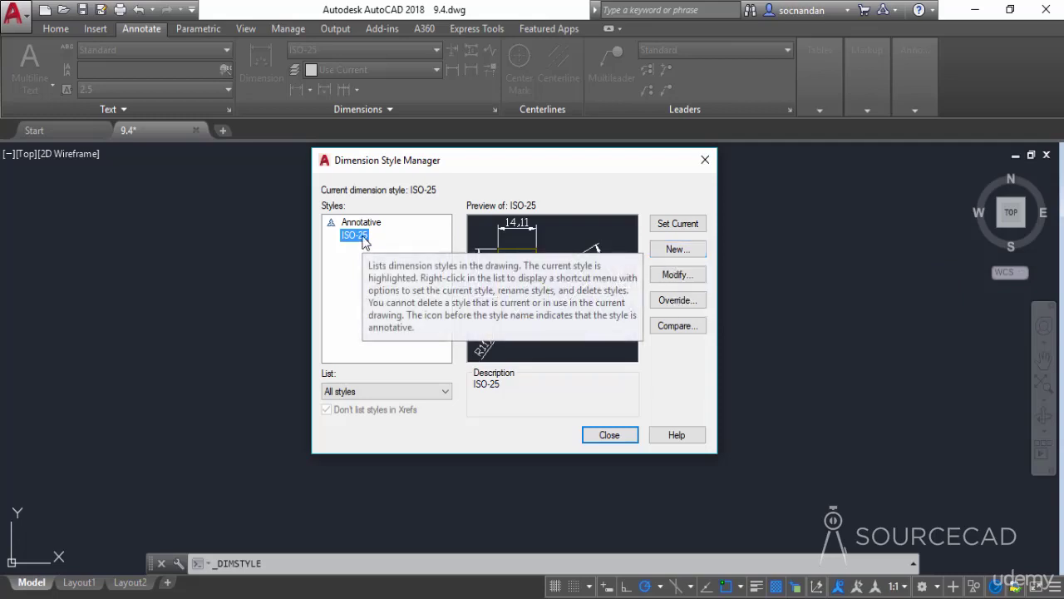
- Create a new dimension style named Our Dim Style based on ISO-25 and continue to its settings
left_click(666, 251)
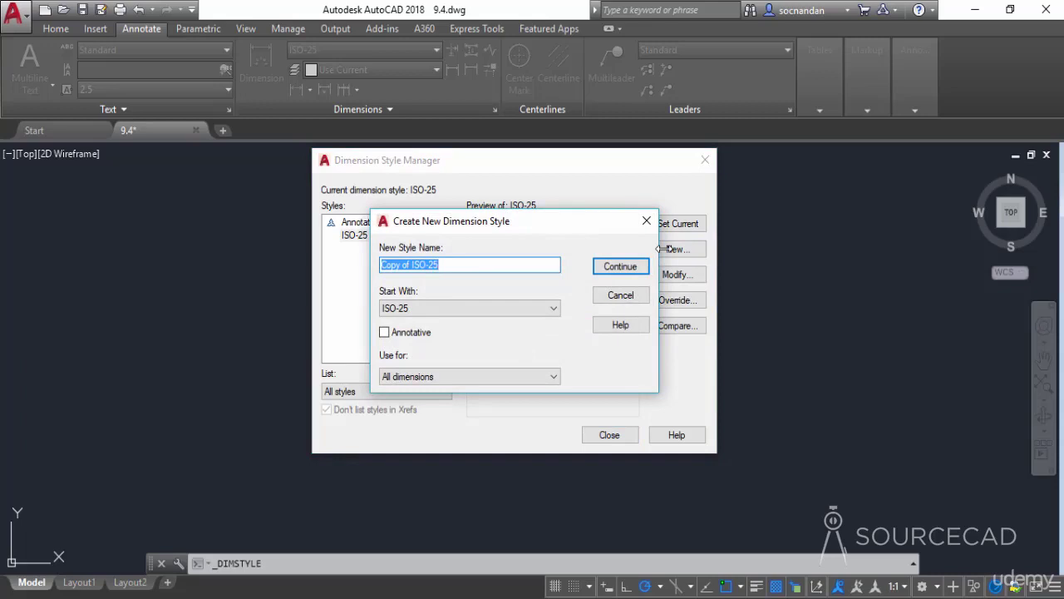
type("Our Dim Style")
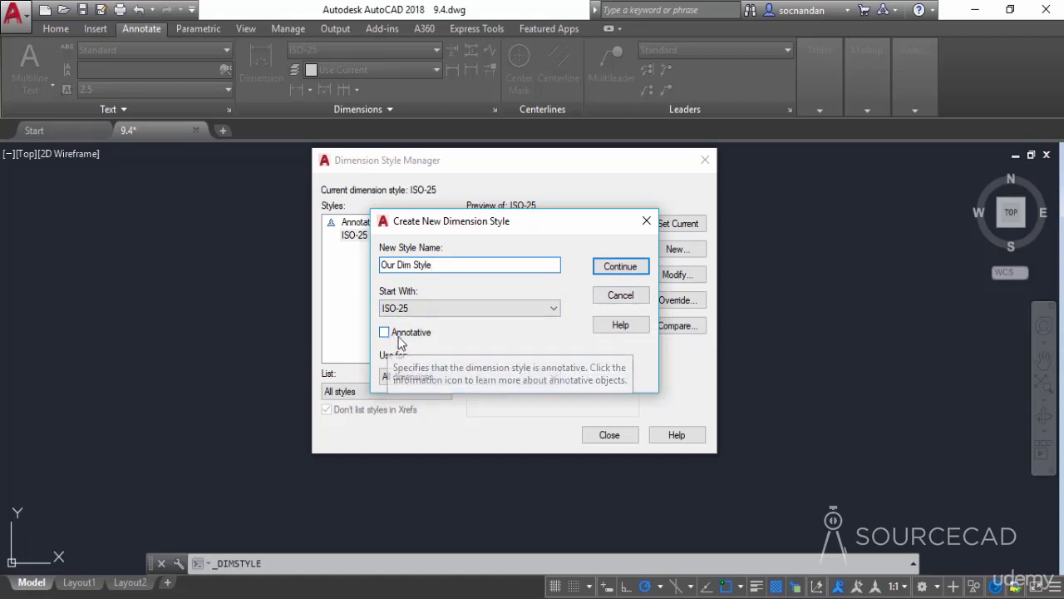
left_click(621, 267)
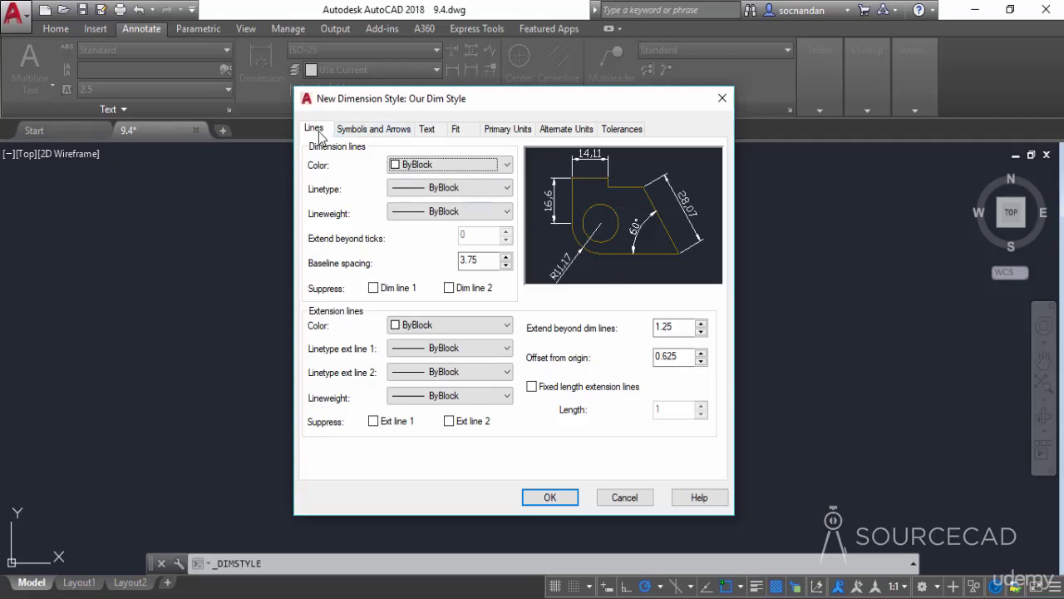
- Review the new style's setting categories, from symbols and arrows through tolerances, and return to the line settings
left_click(364, 130)
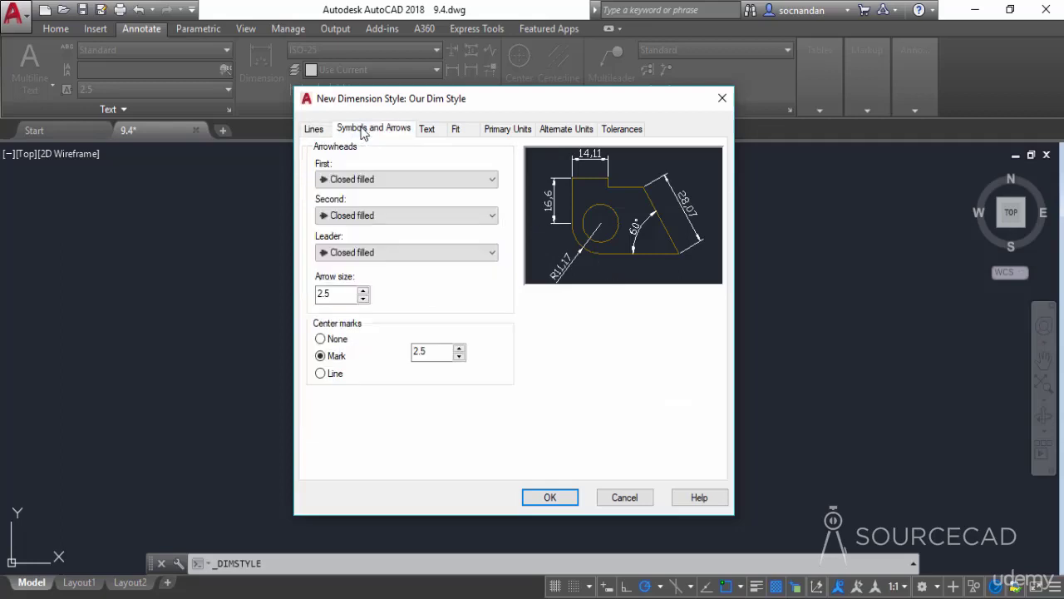
left_click(428, 130)
left_click(456, 131)
left_click(495, 131)
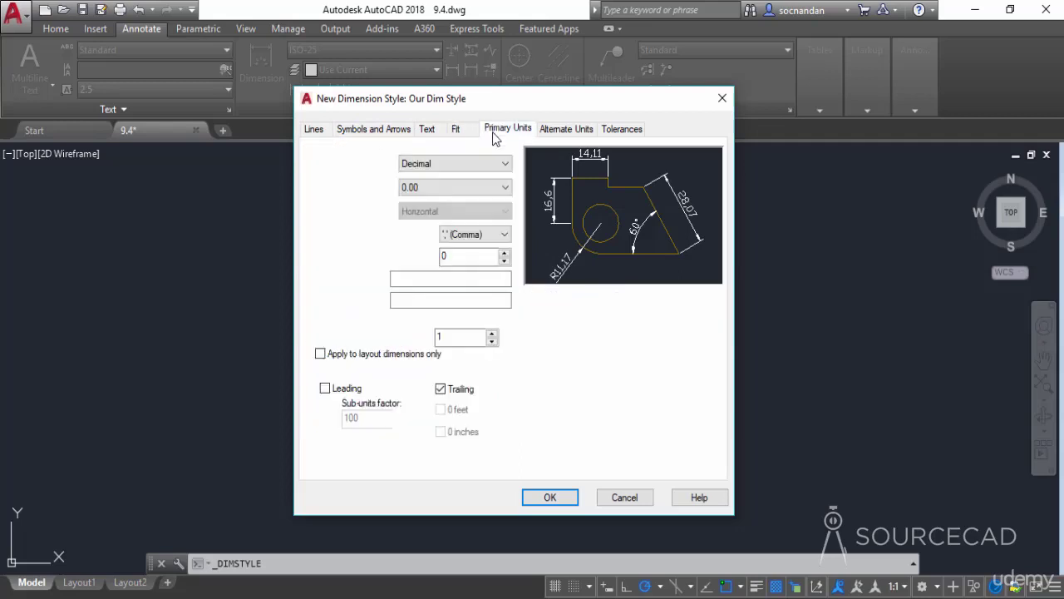
left_click(553, 130)
left_click(625, 135)
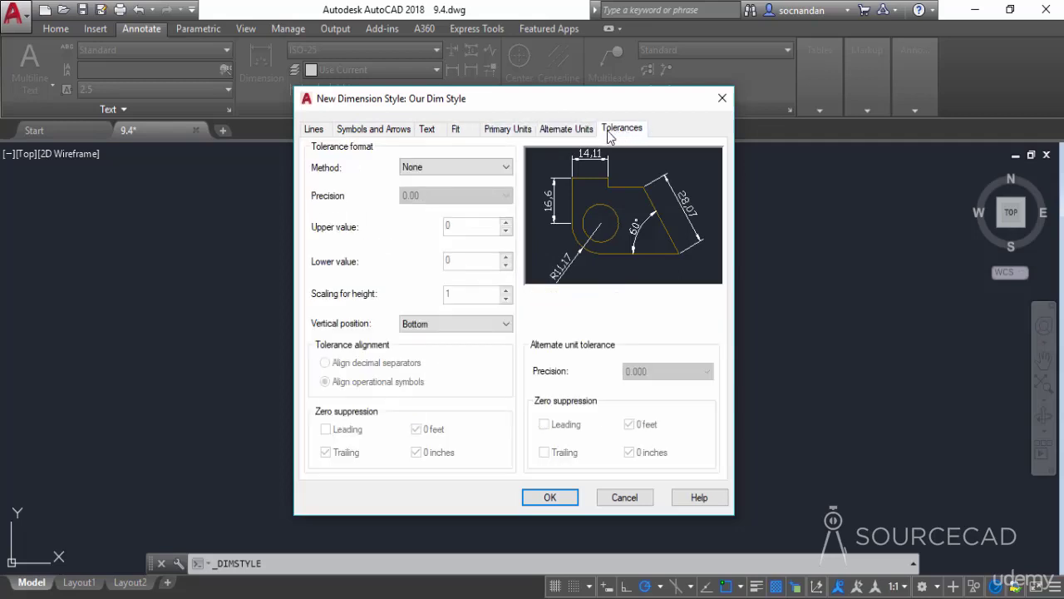
left_click(328, 135)
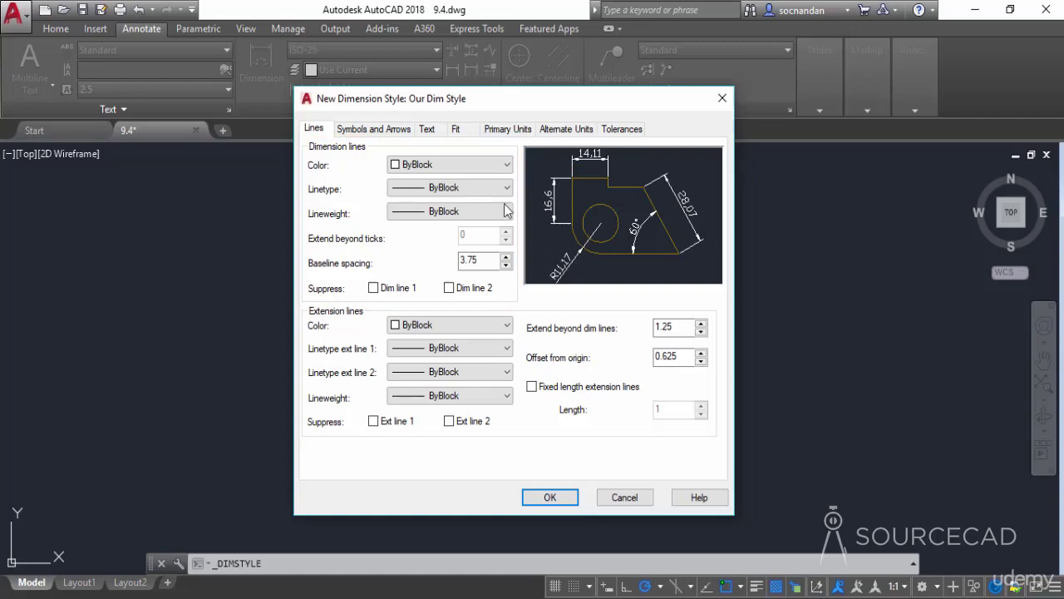
- Set the dimension line color to Red and check the available dimension linetypes and lineweights
left_click(454, 165)
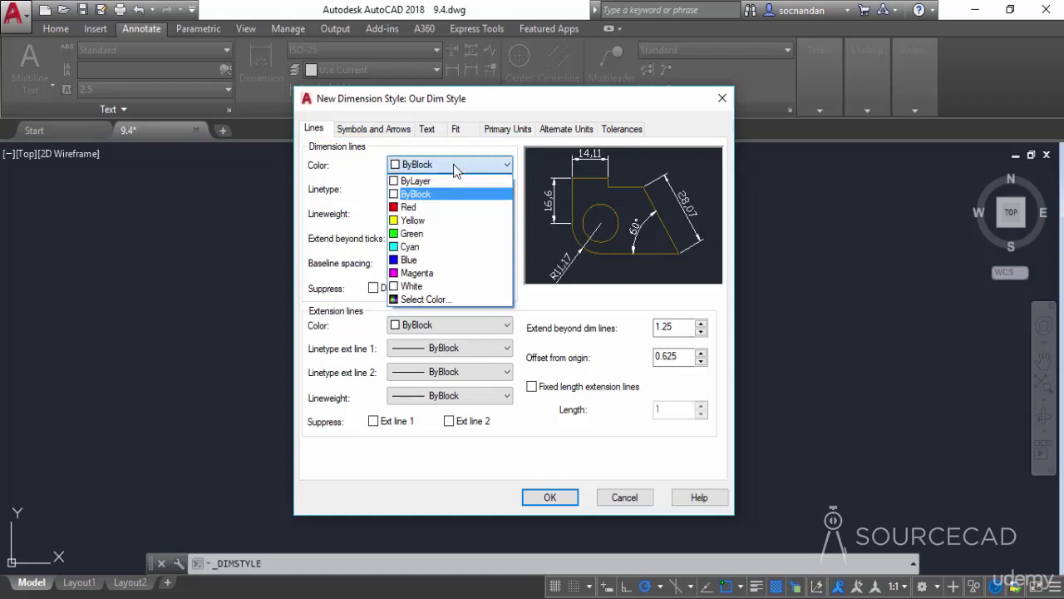
left_click(458, 207)
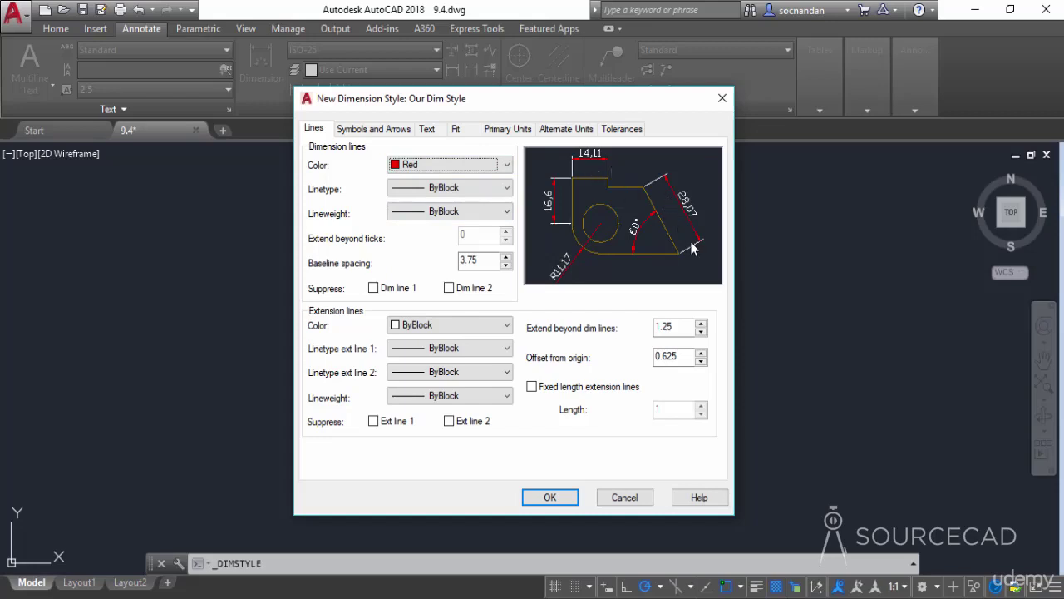
left_click(481, 197)
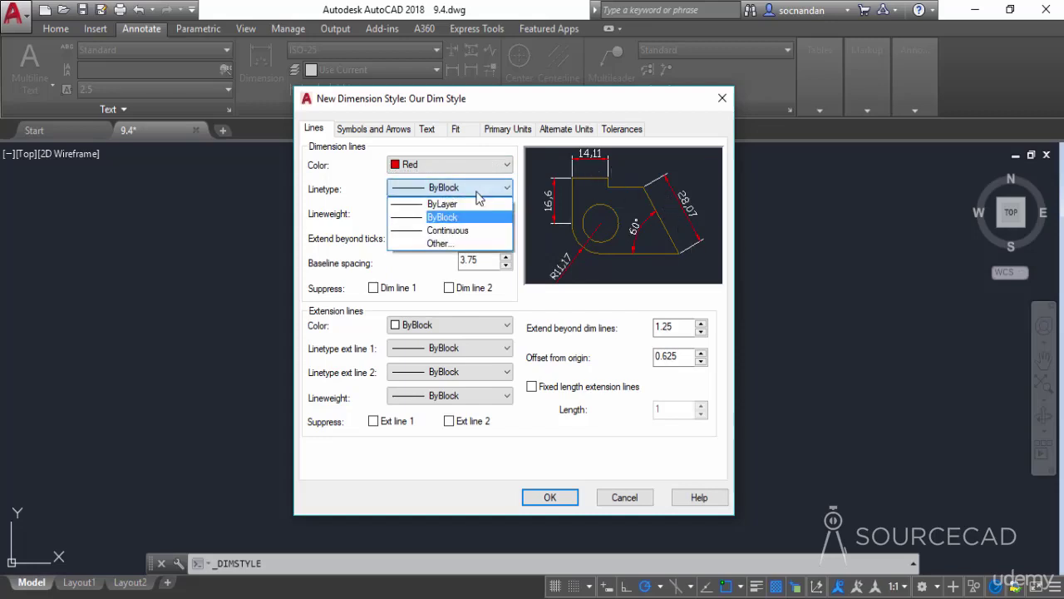
left_click(478, 196)
left_click(460, 215)
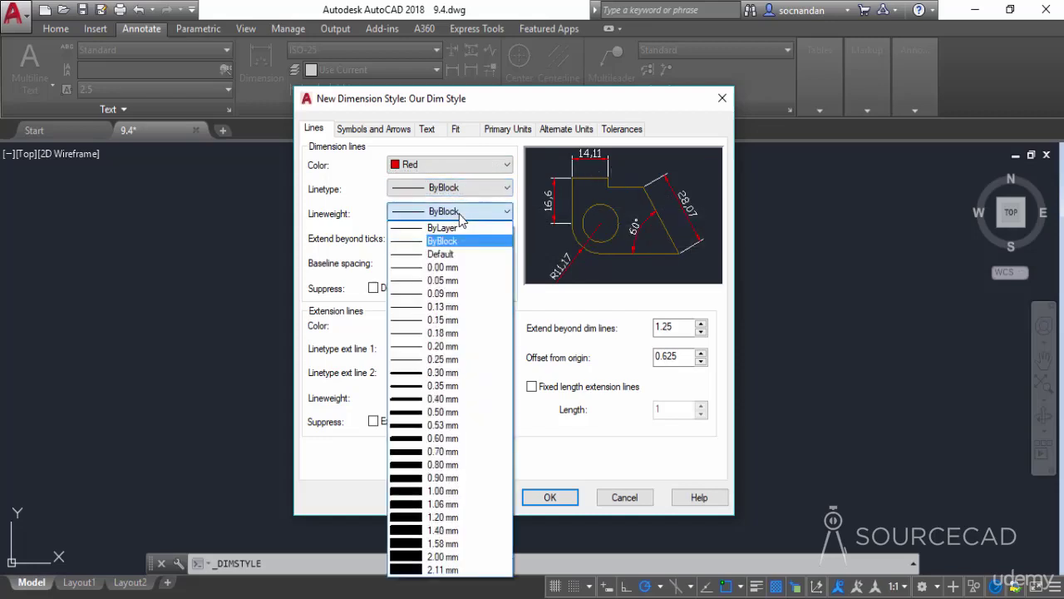
left_click(460, 215)
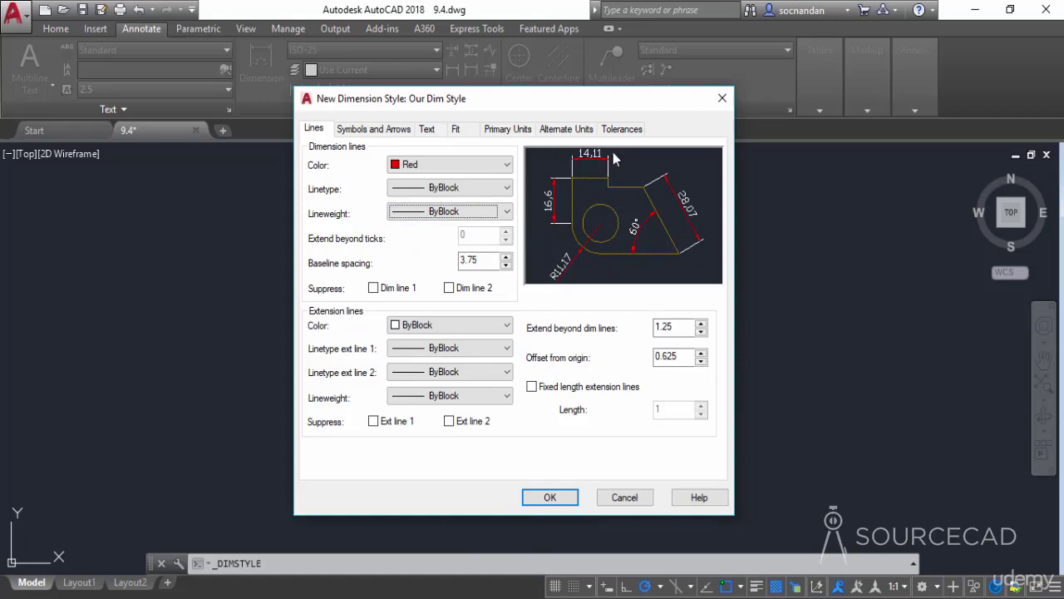
- Set the extension line color to Green, and try suppressing Ext line 1 before restoring it
left_click(457, 327)
left_click(449, 392)
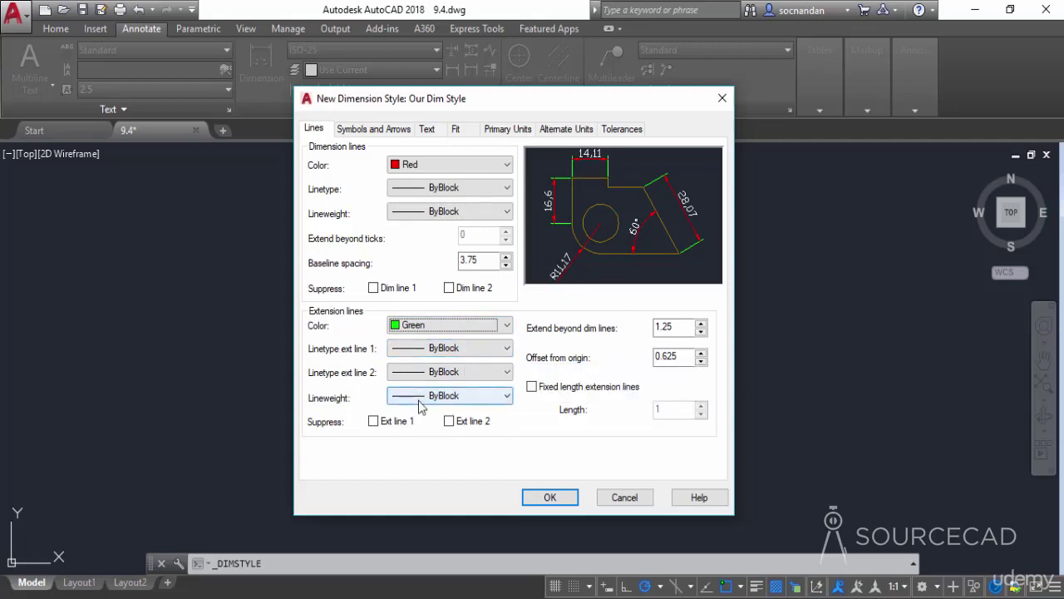
left_click(374, 422)
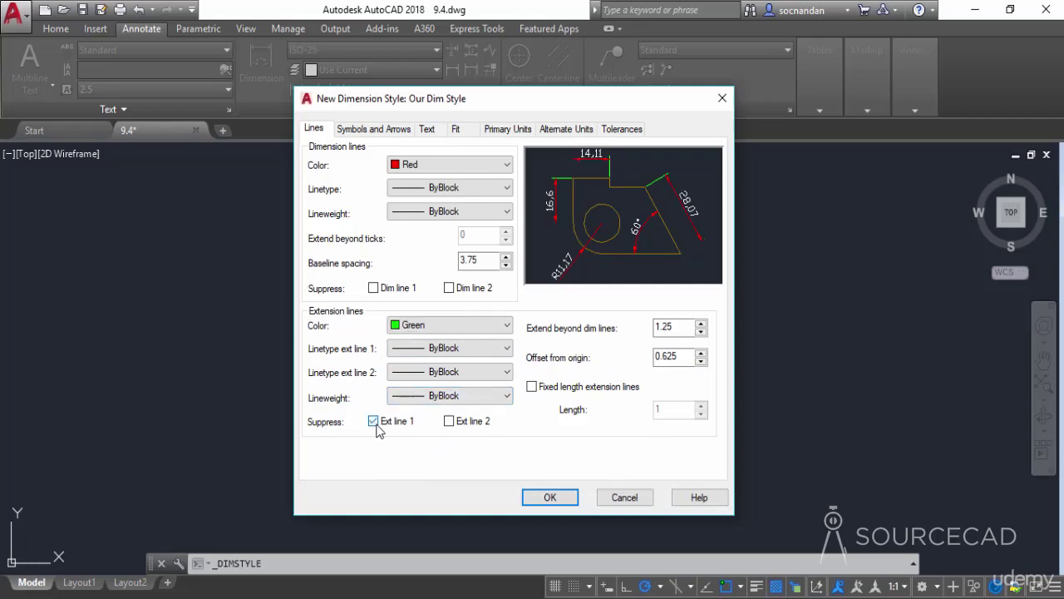
left_click(374, 422)
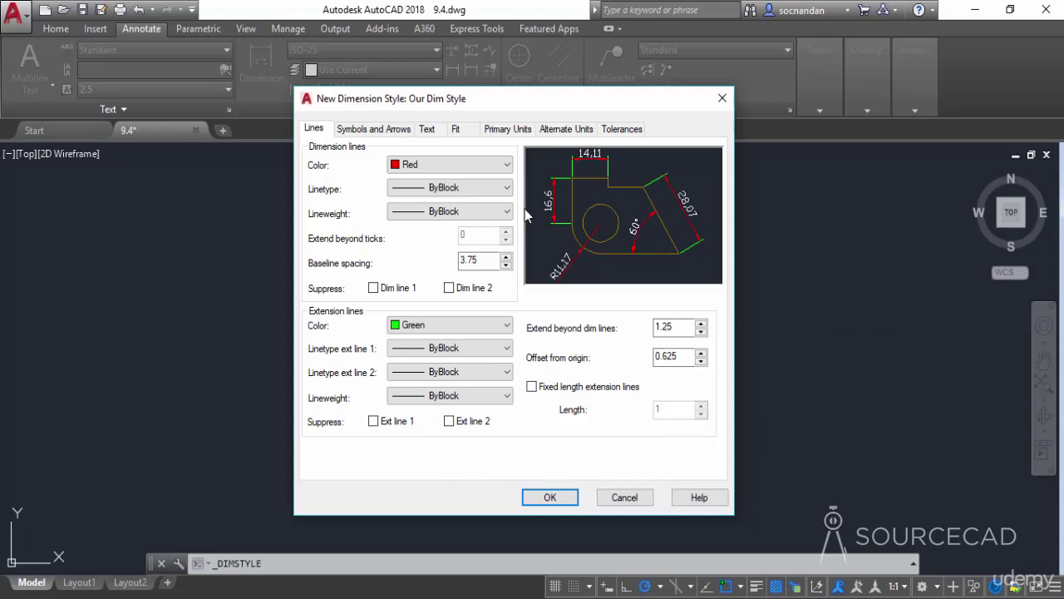
- Set the first and second arrowheads to Architectural tick, trying Closed filled for the second one along the way
left_click(403, 132)
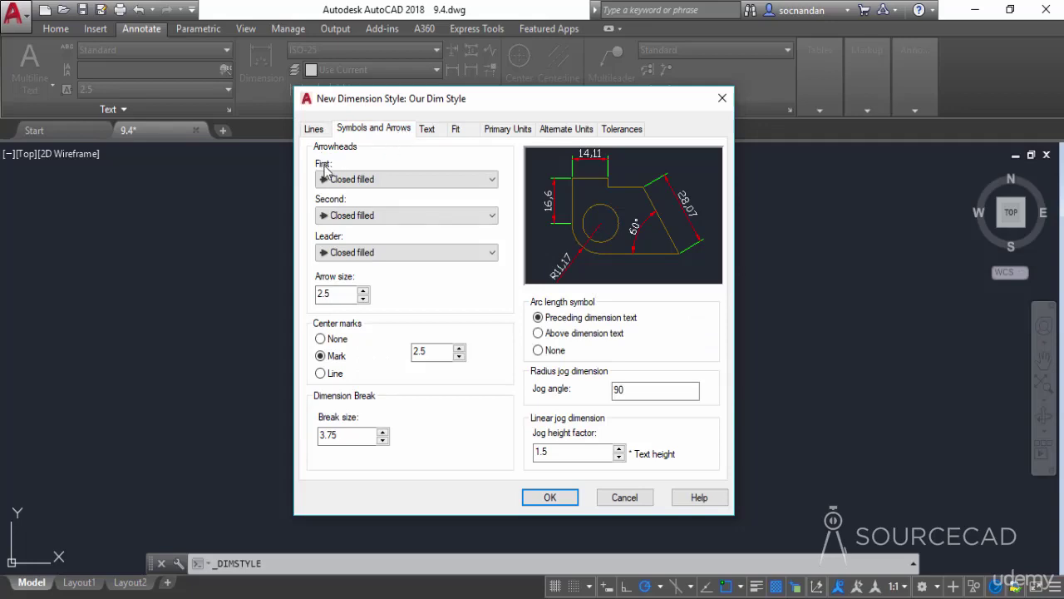
left_click(372, 182)
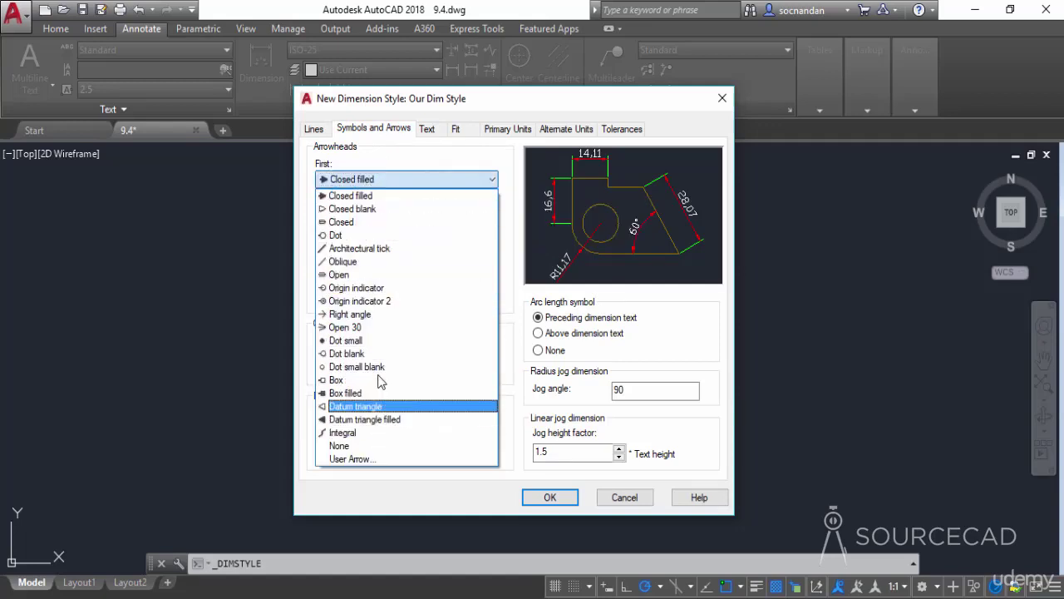
left_click(391, 248)
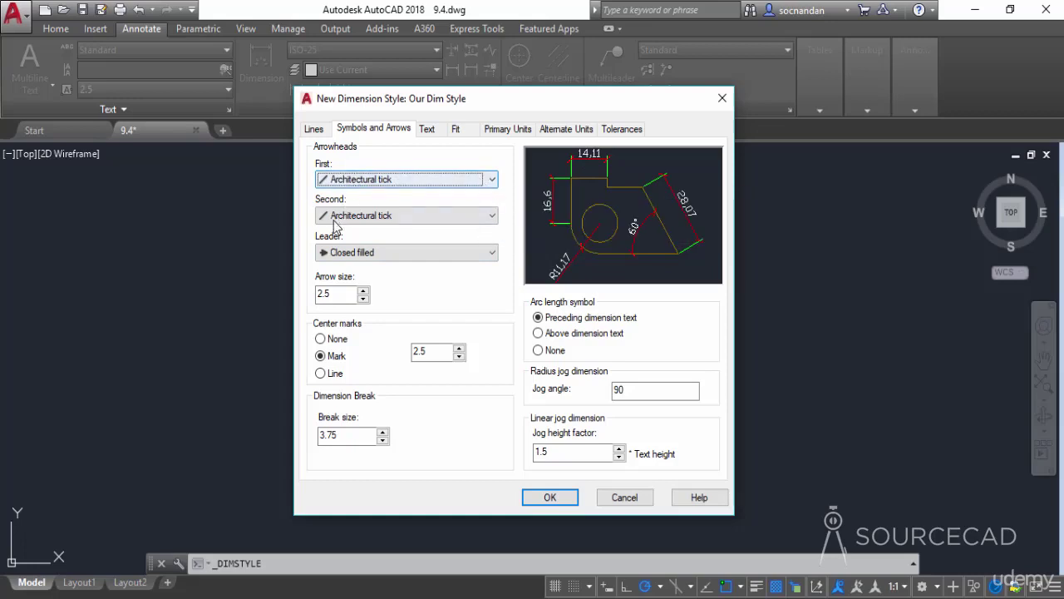
left_click(468, 218)
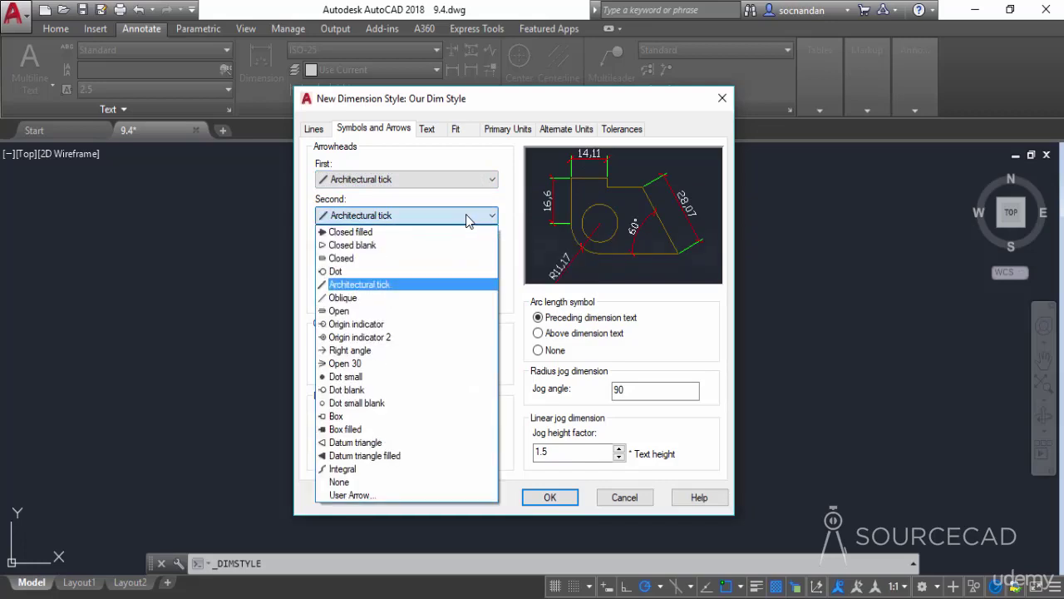
left_click(423, 235)
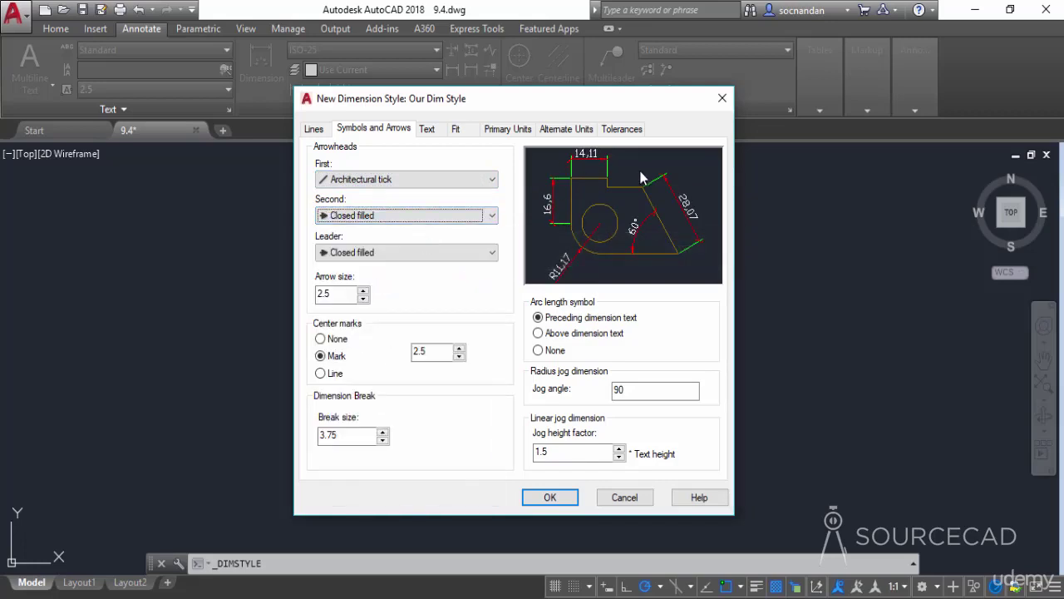
left_click(475, 218)
left_click(400, 286)
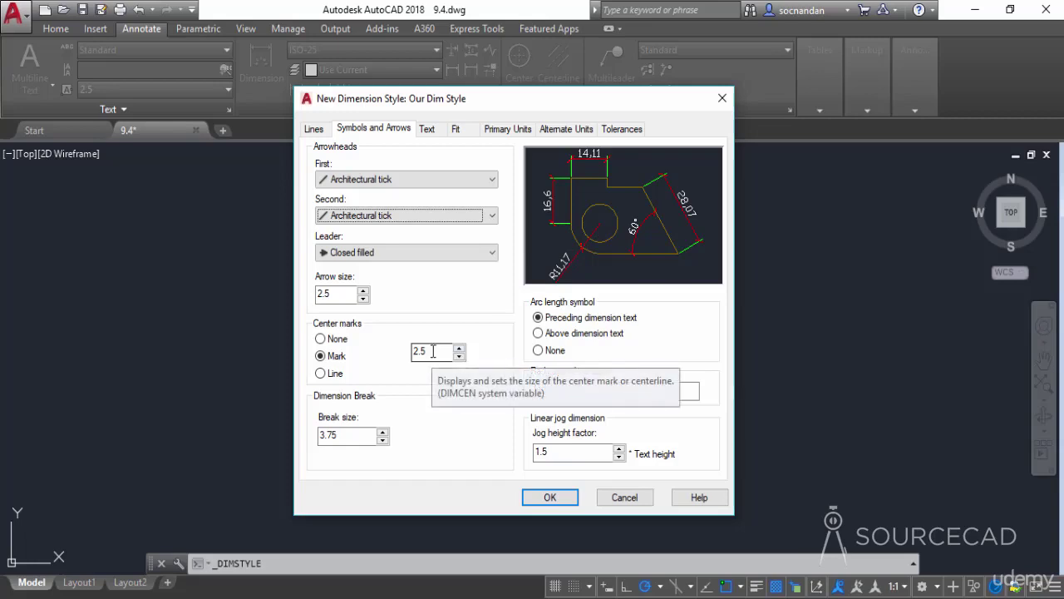
- Try the Line and None options for center marks and return the setting to Mark
left_click(322, 374)
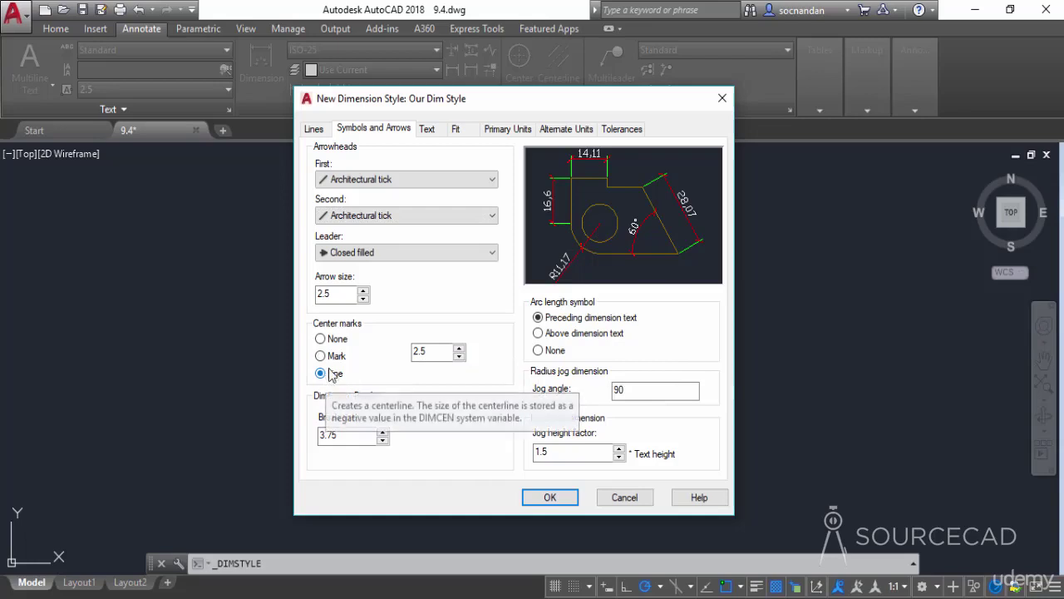
left_click(337, 341)
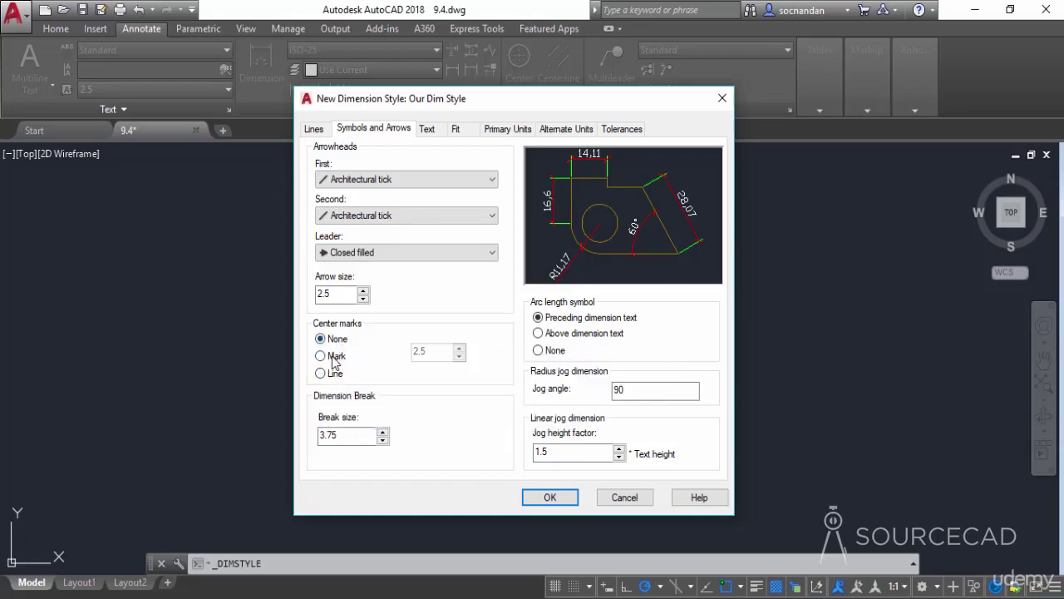
left_click(335, 356)
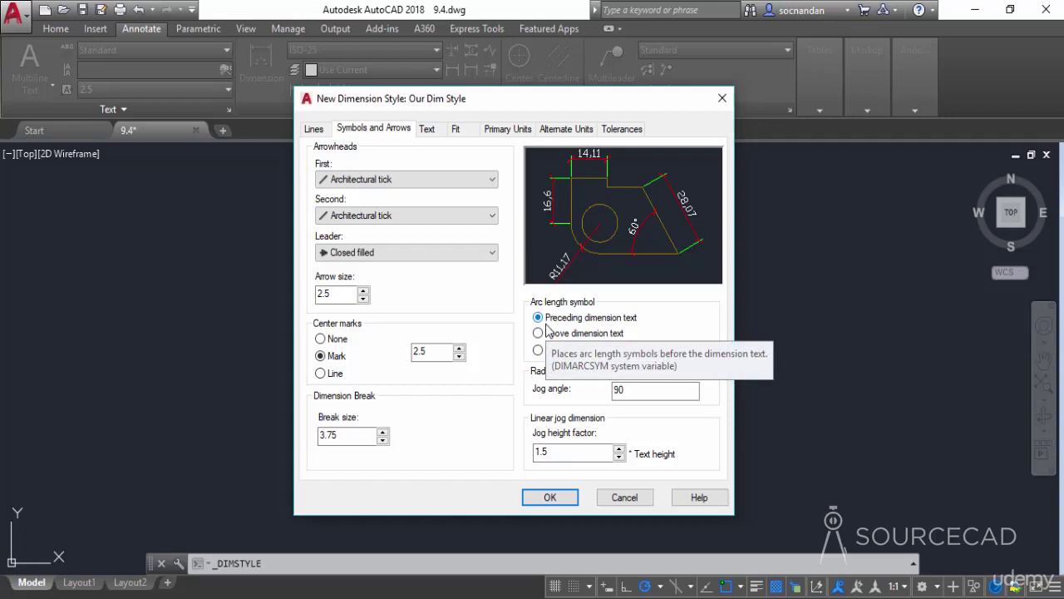
- Set the dimension text color to Yellow
left_click(428, 133)
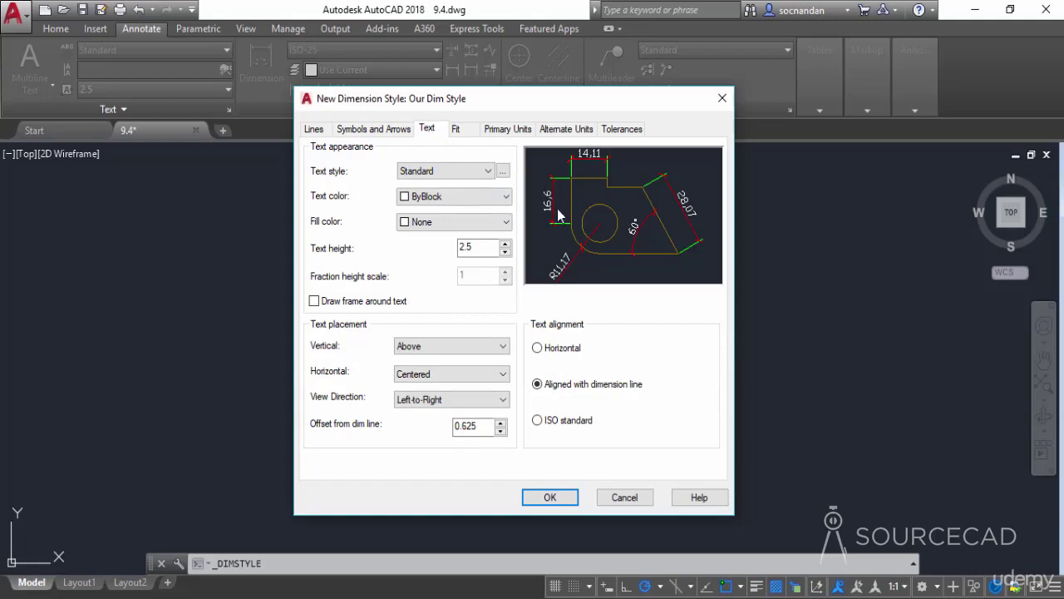
left_click(441, 204)
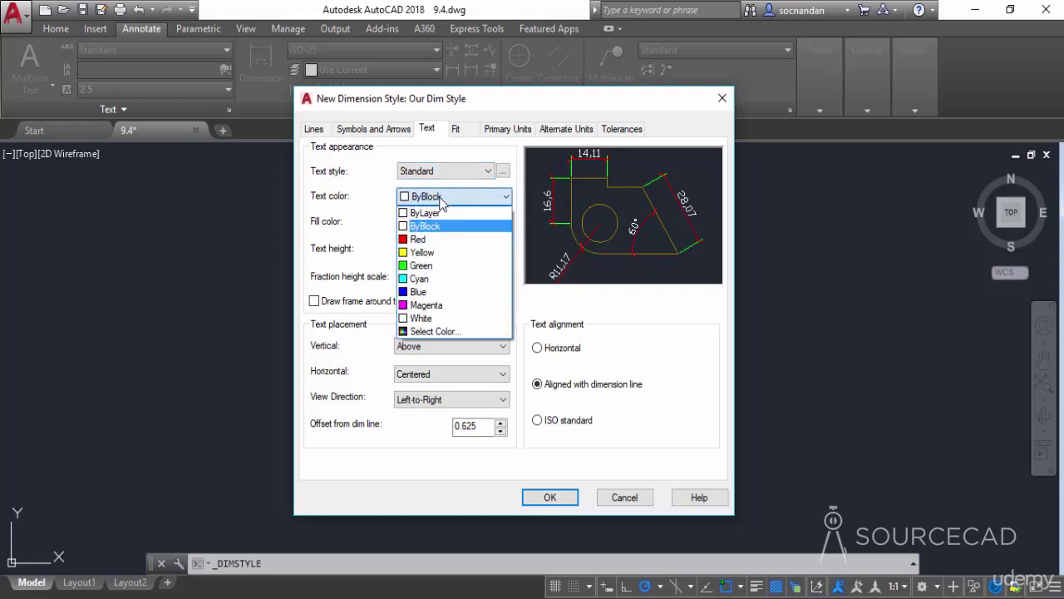
left_click(441, 248)
- Try a Cyan fill color and a frame around the dimension text, and restore the fill to None with the frame off
left_click(442, 223)
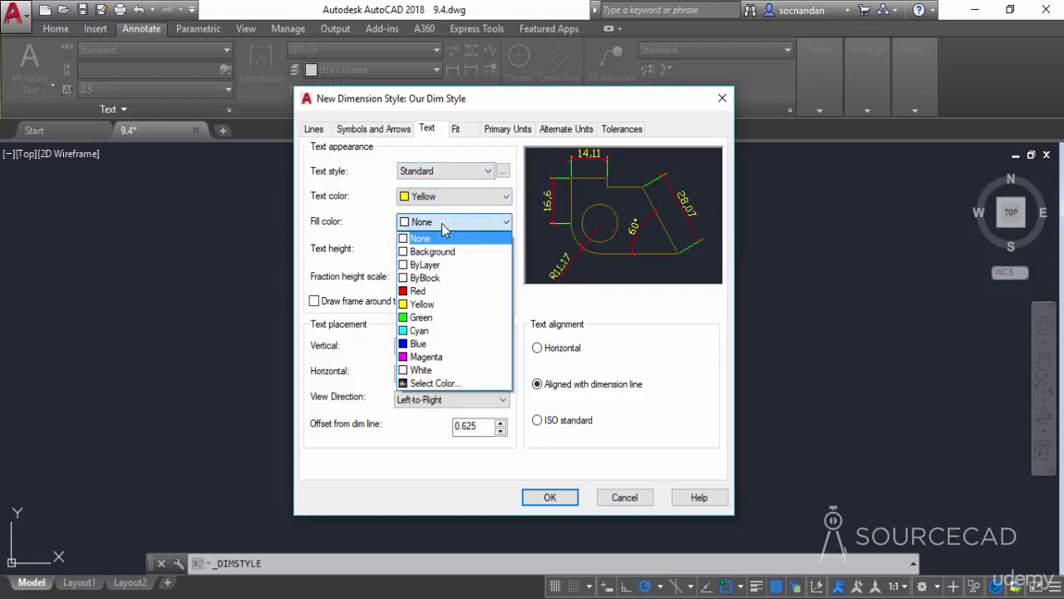
left_click(468, 331)
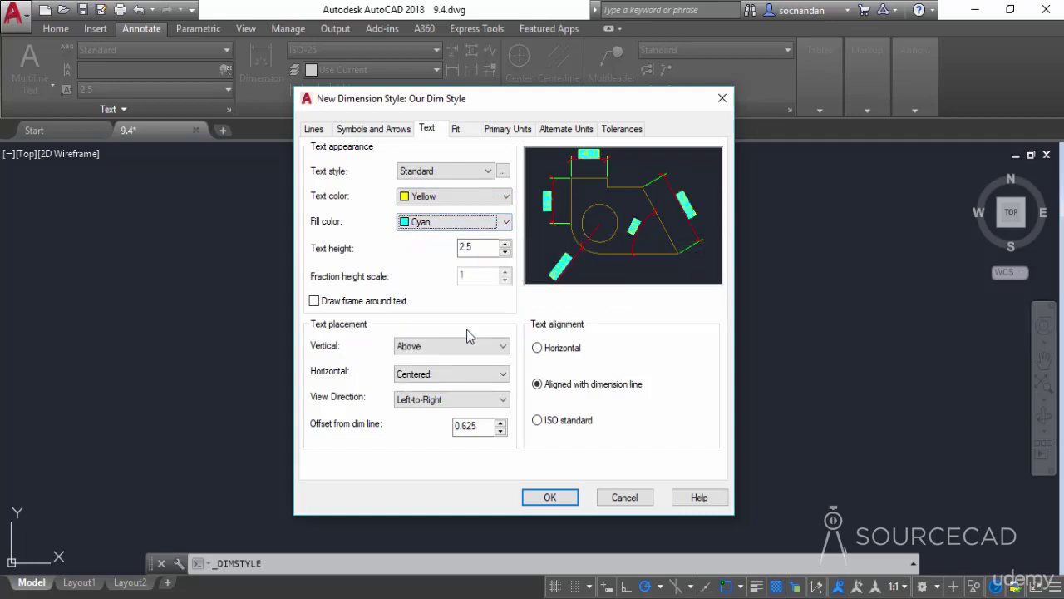
left_click(486, 247)
left_click(314, 302)
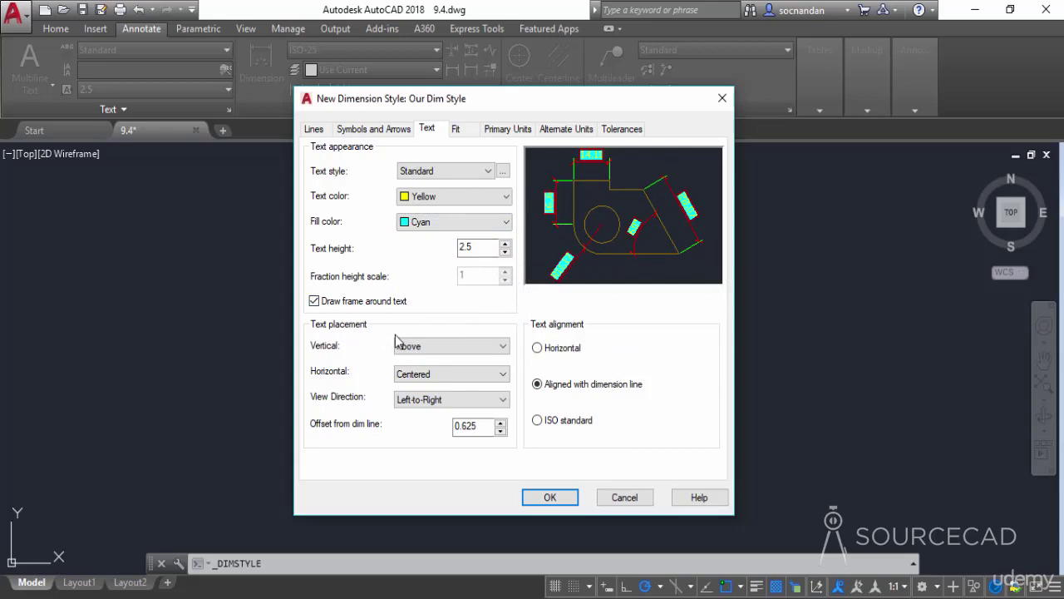
left_click(446, 227)
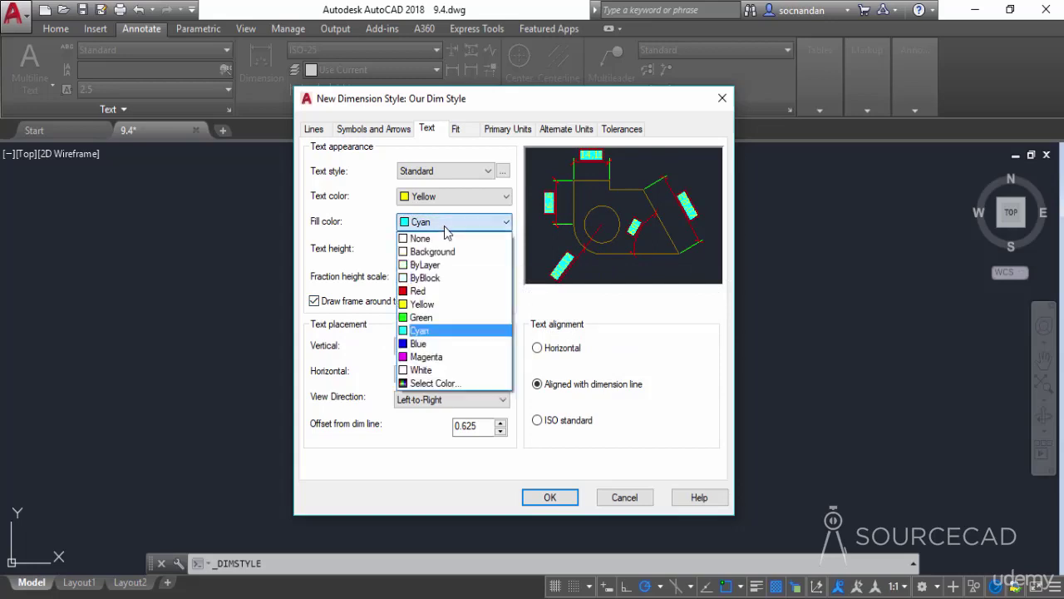
left_click(440, 238)
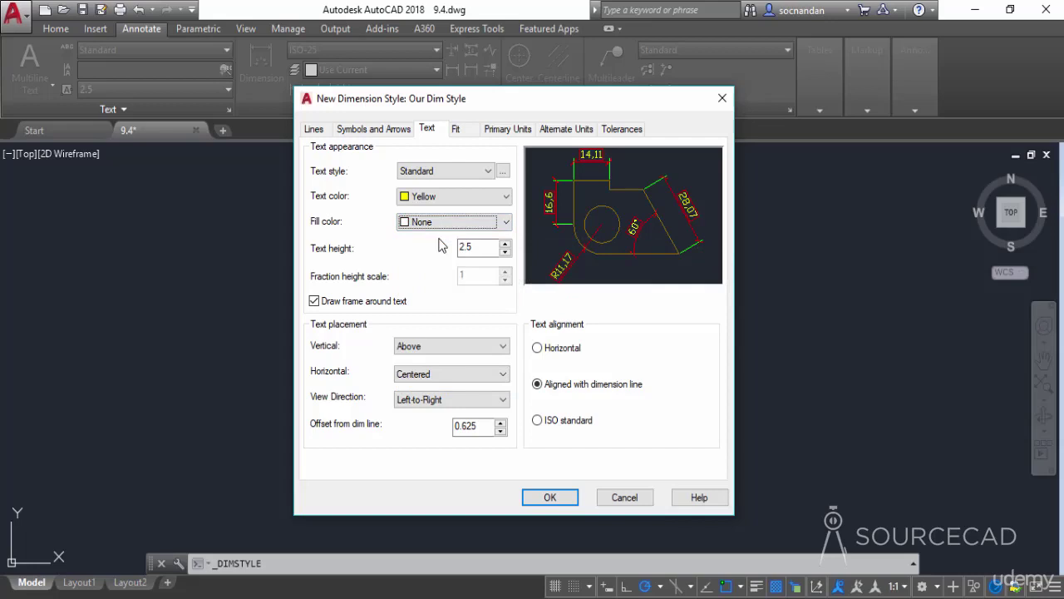
left_click(352, 304)
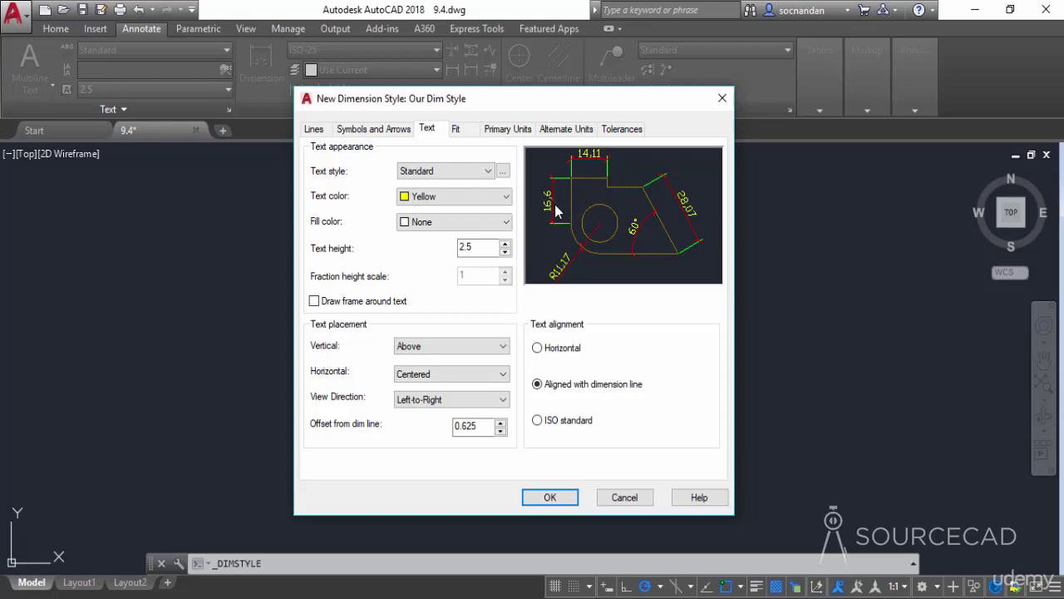
- Set the vertical text placement to Centered and the text alignment to Horizontal, trying ISO standard alignment along the way
left_click(451, 346)
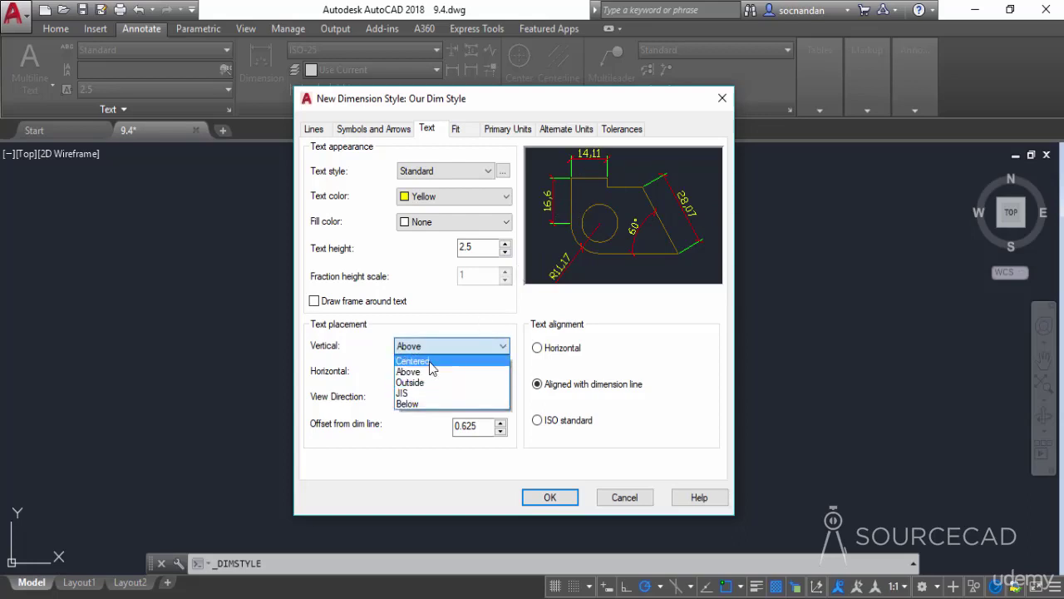
left_click(432, 363)
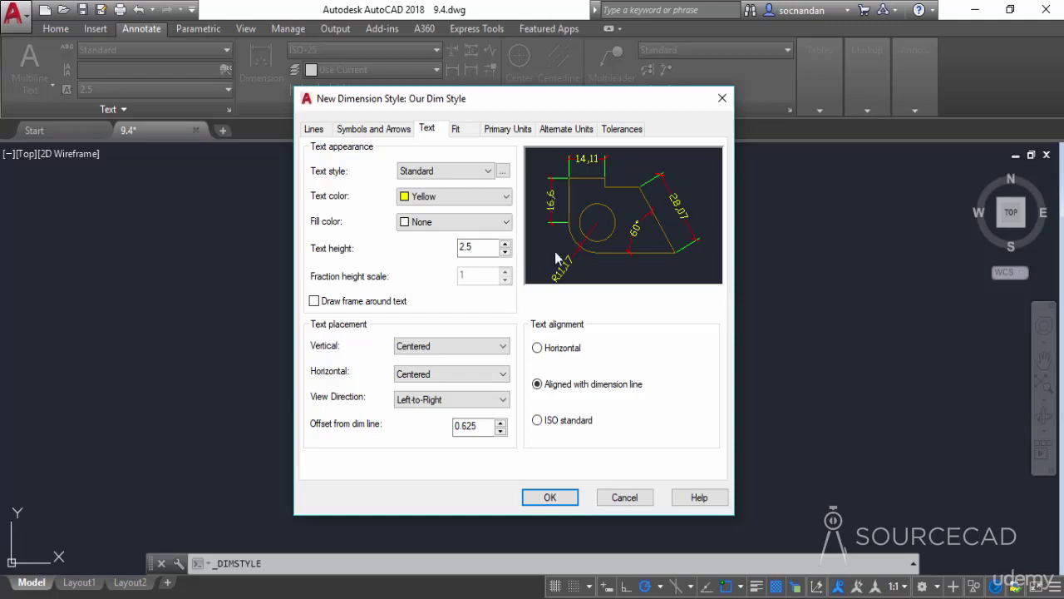
left_click(563, 351)
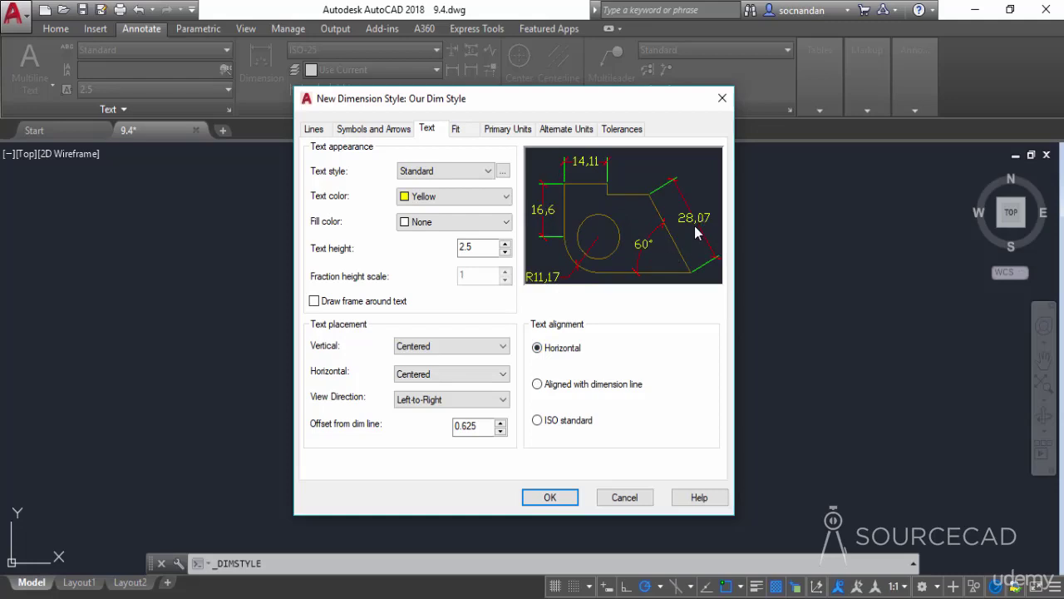
left_click(554, 424)
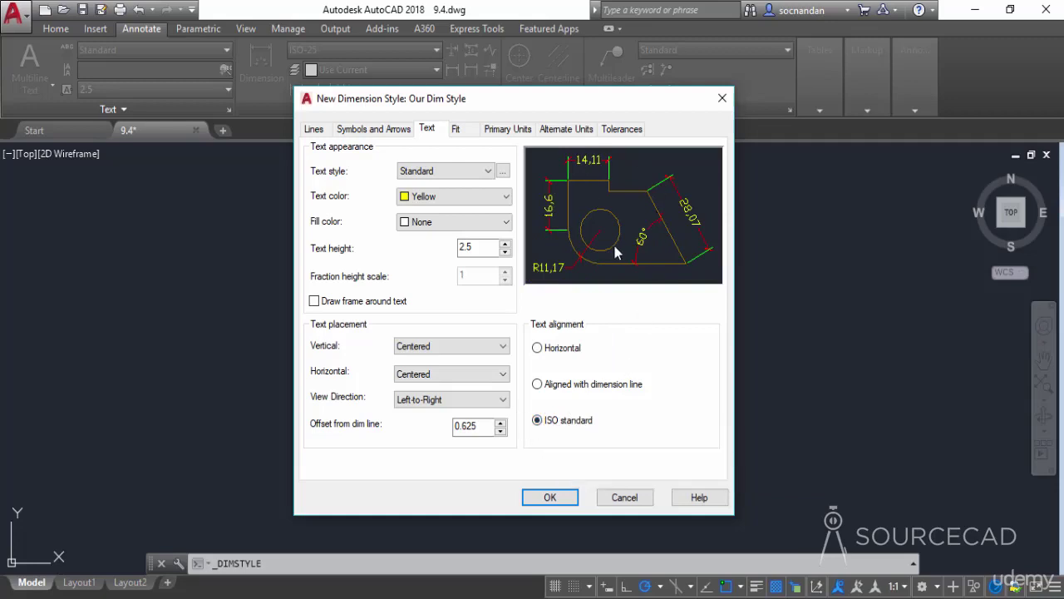
left_click(538, 349)
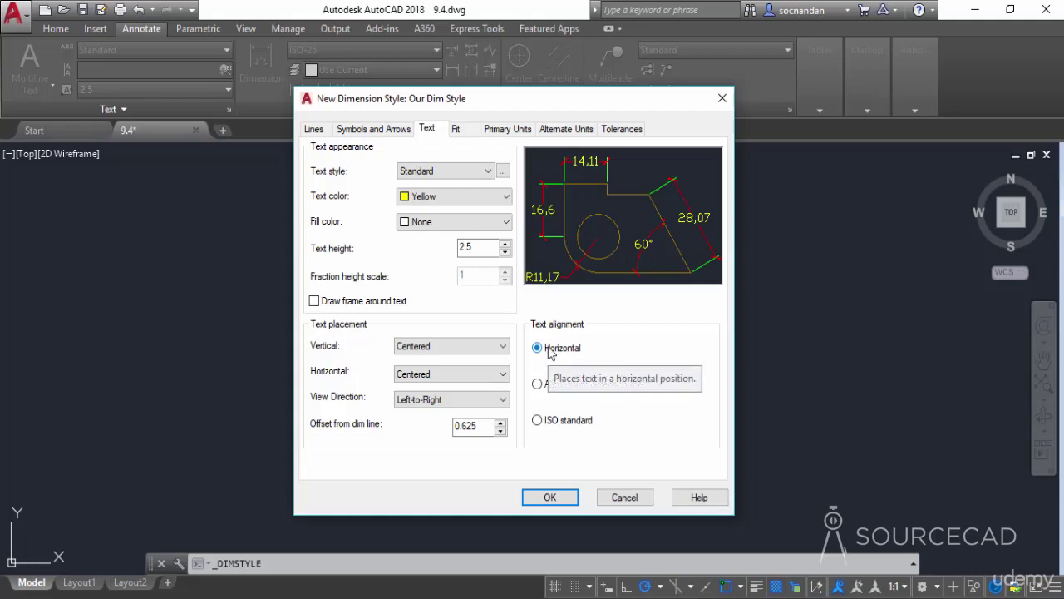
- Review the fit options, save the new dimension style and close the Dimension Style Manager
left_click(466, 134)
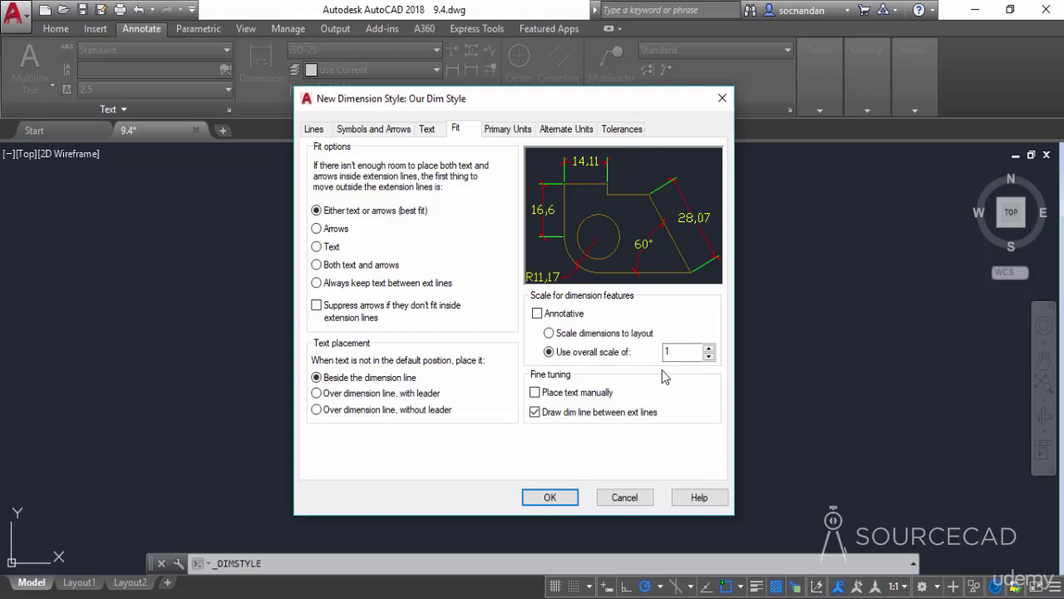
left_click(547, 497)
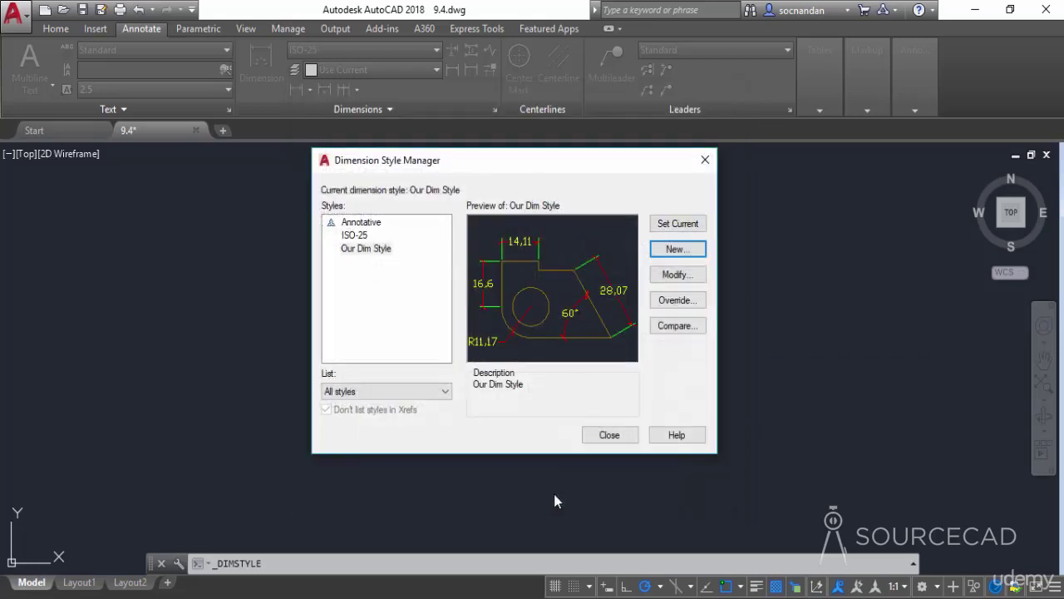
left_click(606, 435)
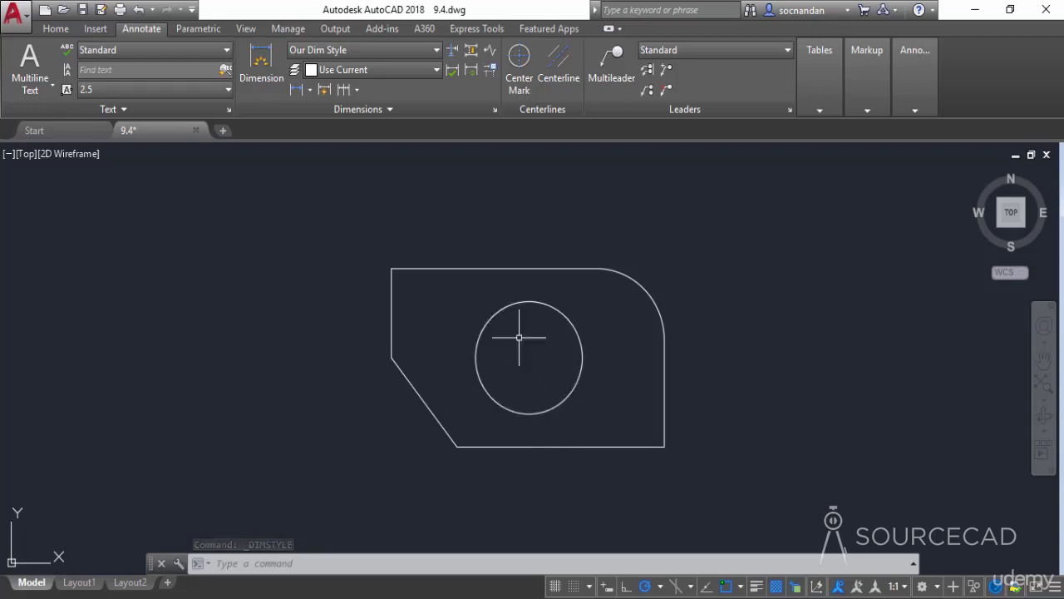
- Choose Our Dim Style as the current dimension style and add a linear dimension above the part's top straight edge
left_click(374, 49)
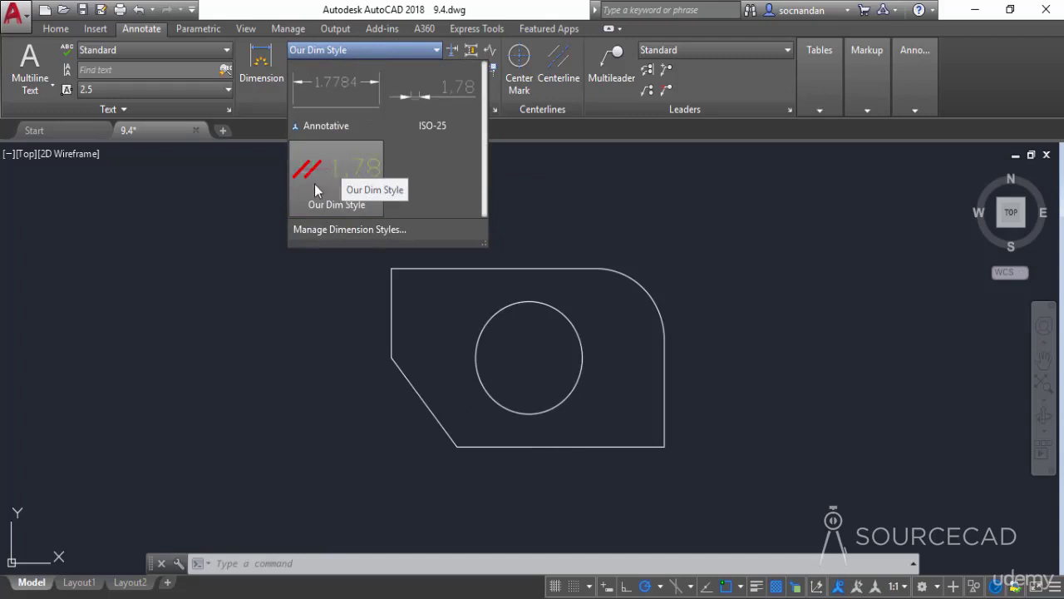
left_click(314, 187)
left_click(296, 90)
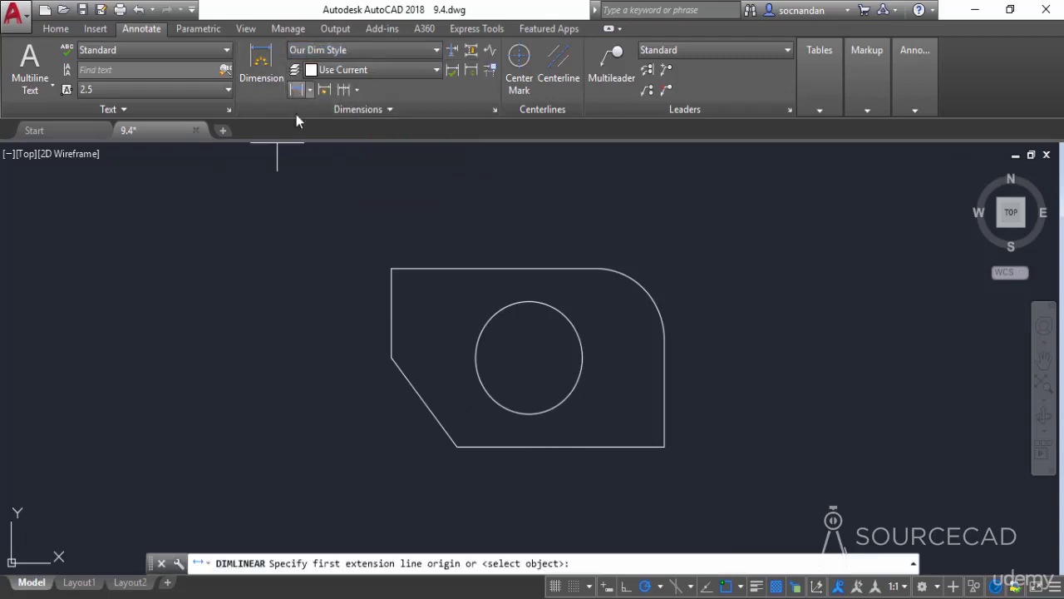
left_click(392, 268)
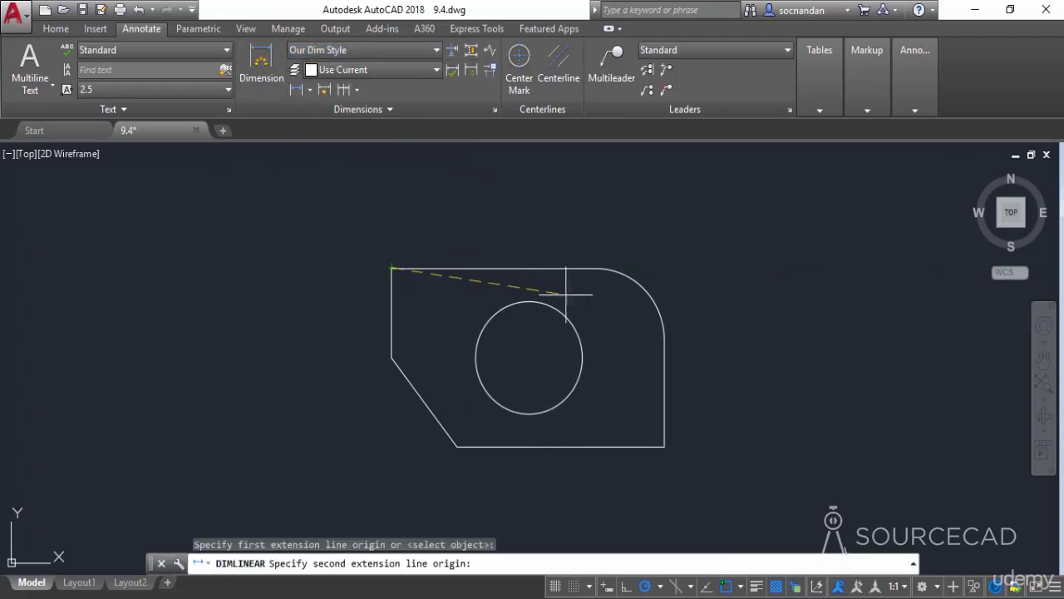
left_click(596, 268)
left_click(547, 225)
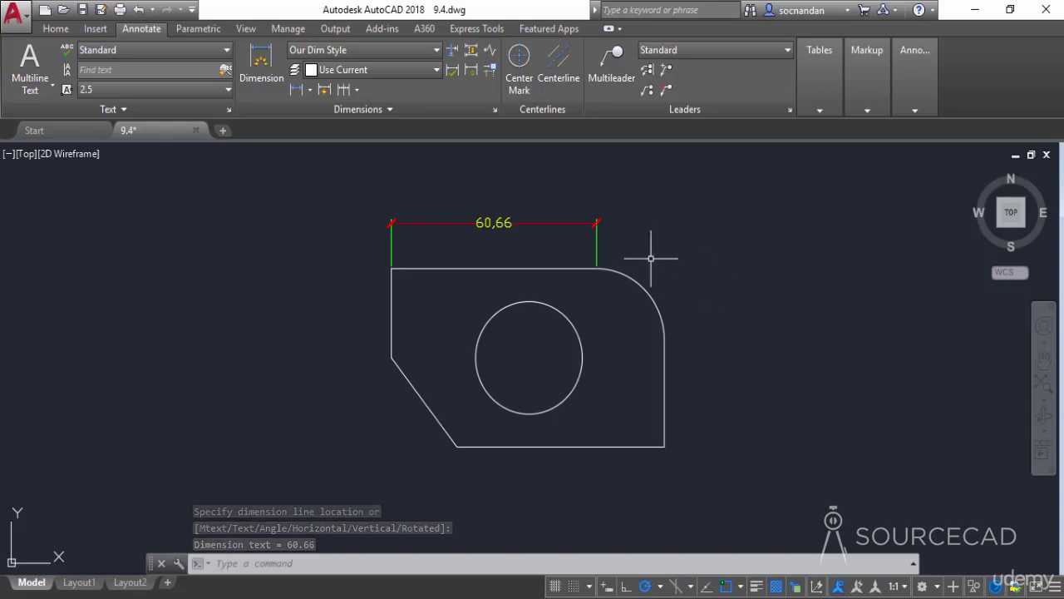
- Add a radius dimension to the circle, placing its text outside the part below the bottom edge
left_click(309, 89)
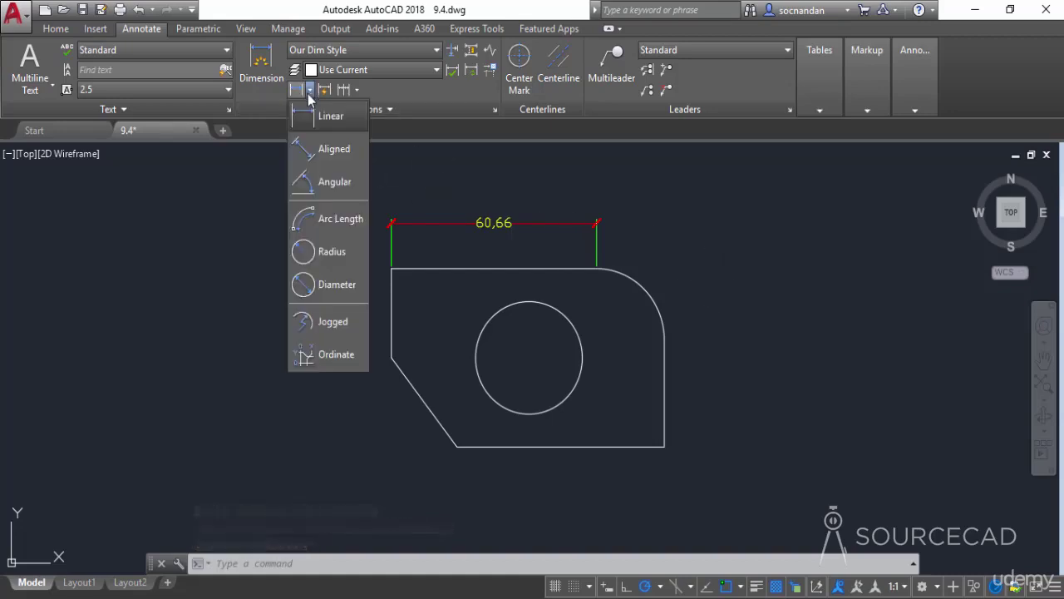
left_click(330, 251)
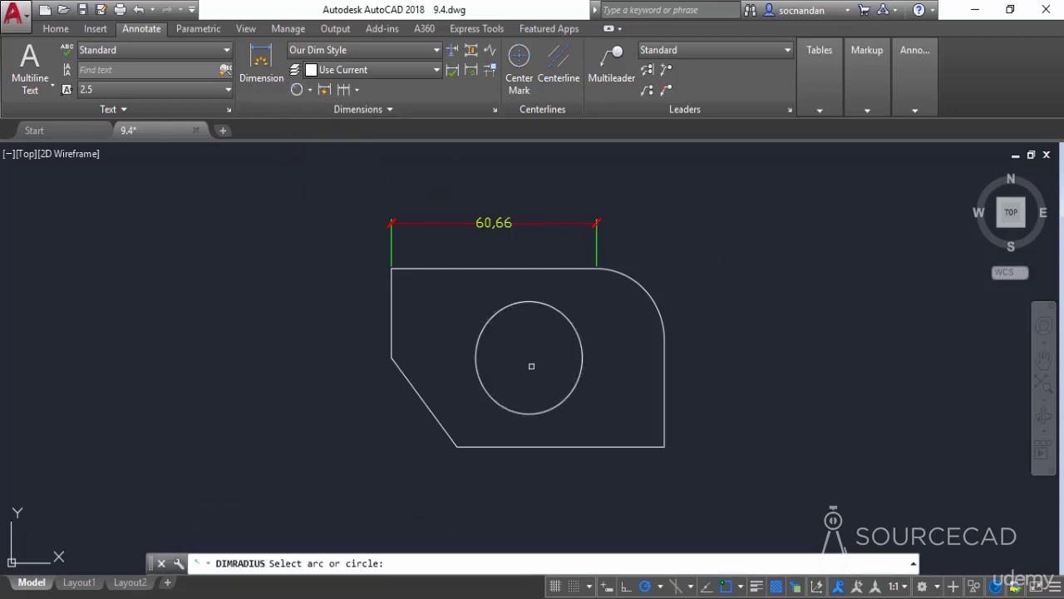
left_click(579, 352)
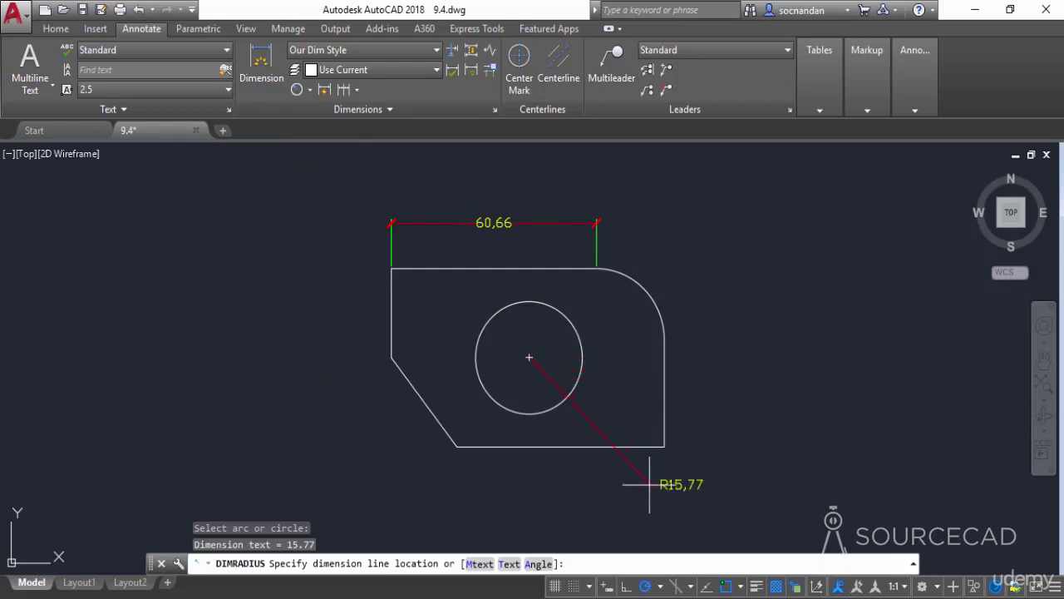
left_click(624, 476)
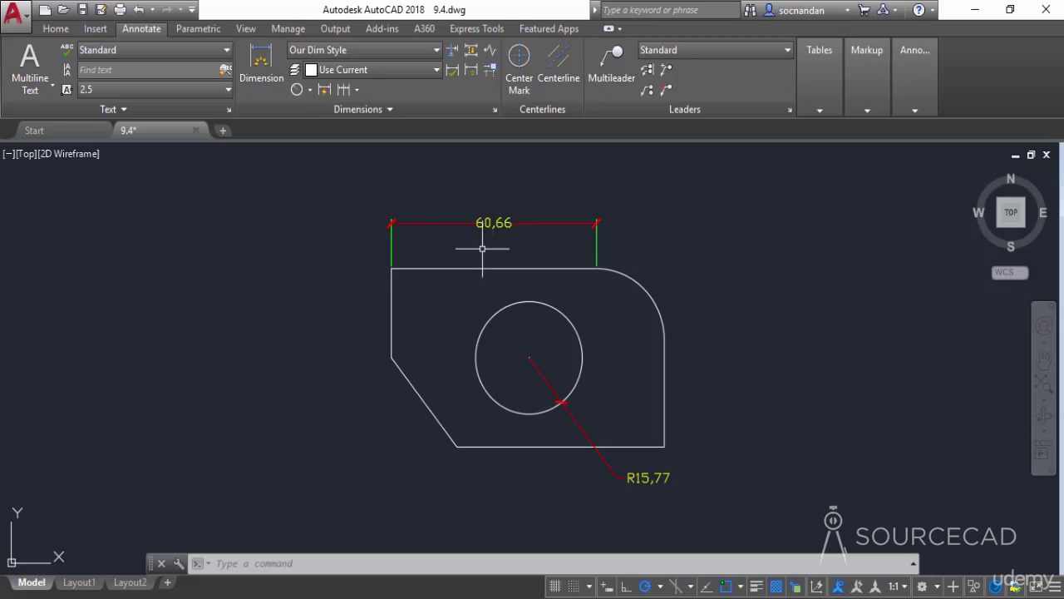
- Create a new dimension style named Our Dim Style 1, starting from Our Dim Style and used for all dimensions
left_click(388, 47)
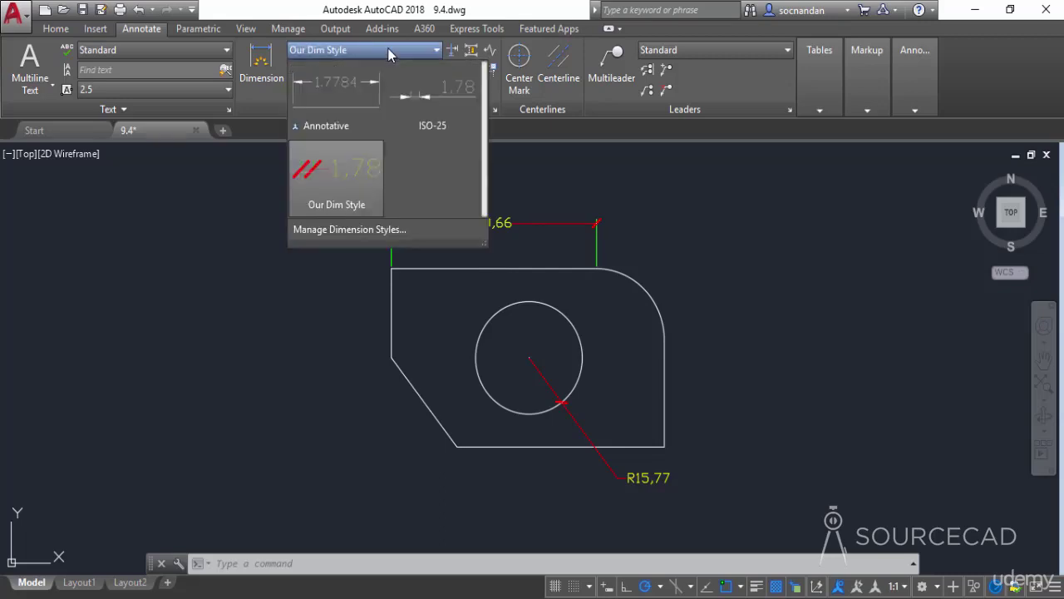
left_click(393, 233)
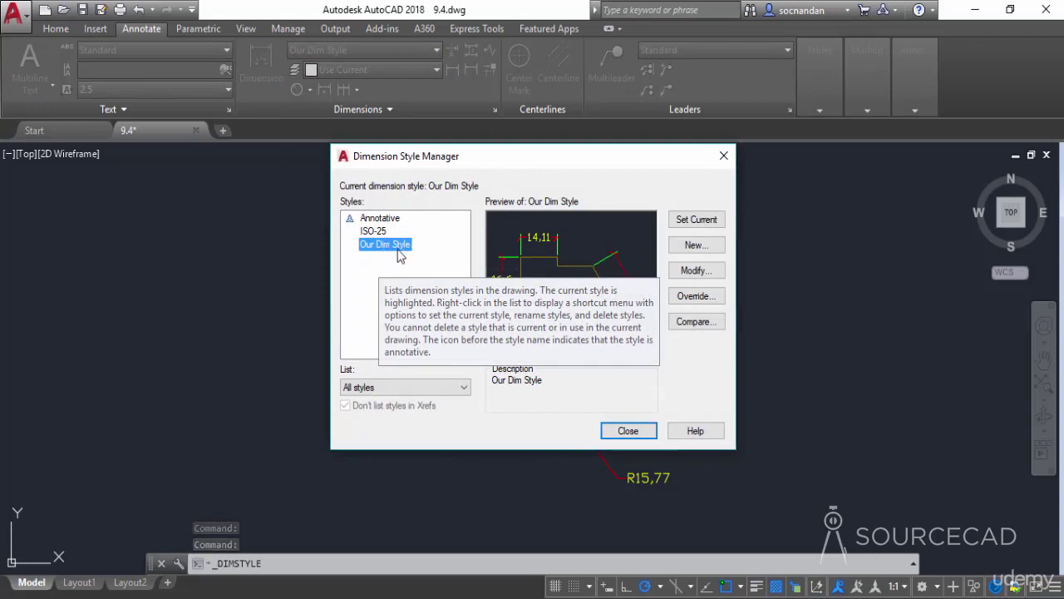
left_click(695, 245)
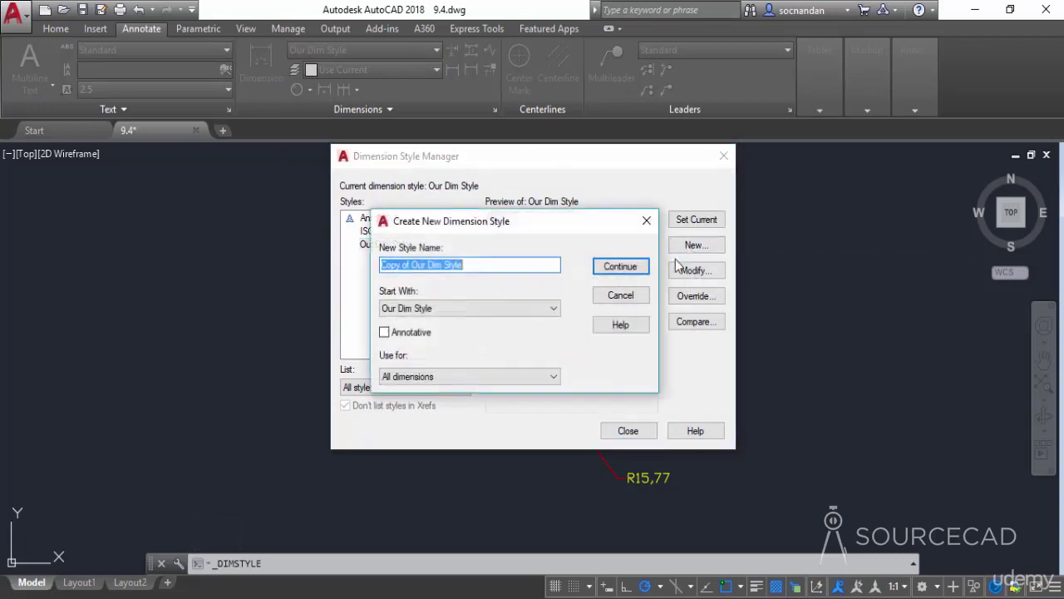
left_click(409, 266)
left_click_drag(409, 264, 369, 268)
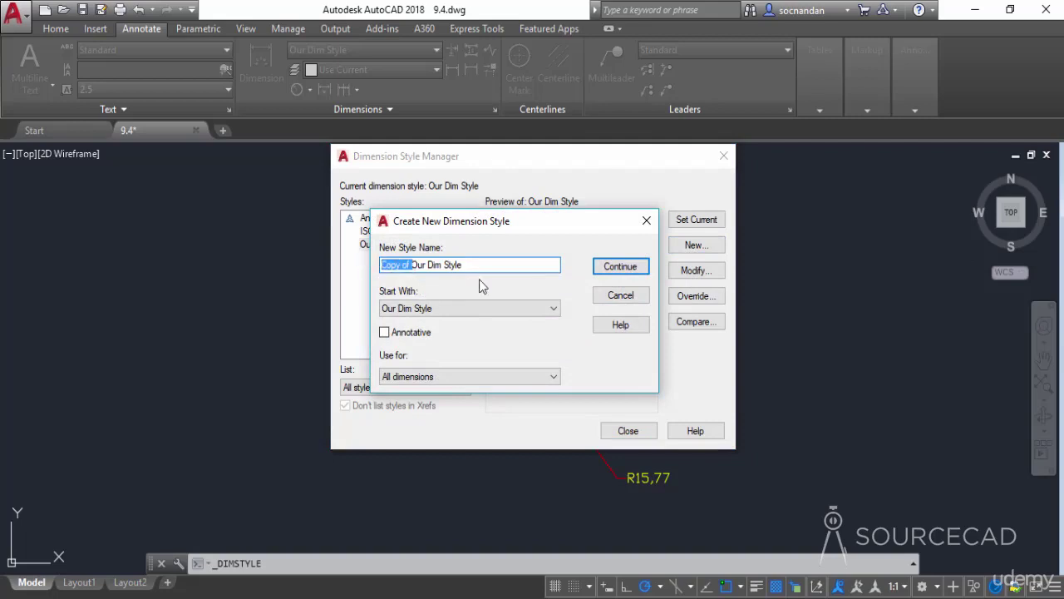
key("Delete")
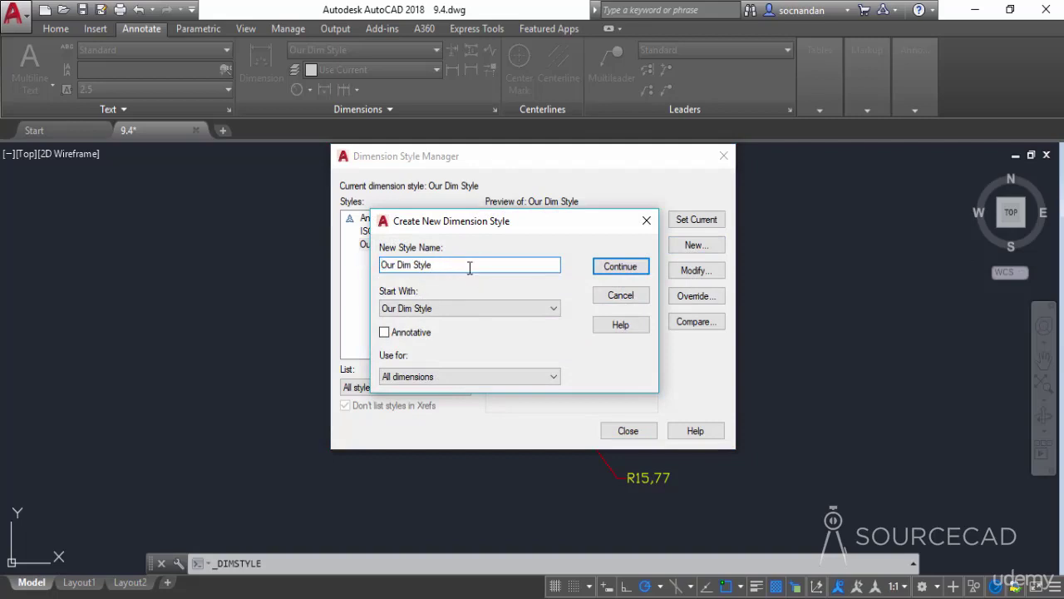
type("1")
left_click(620, 267)
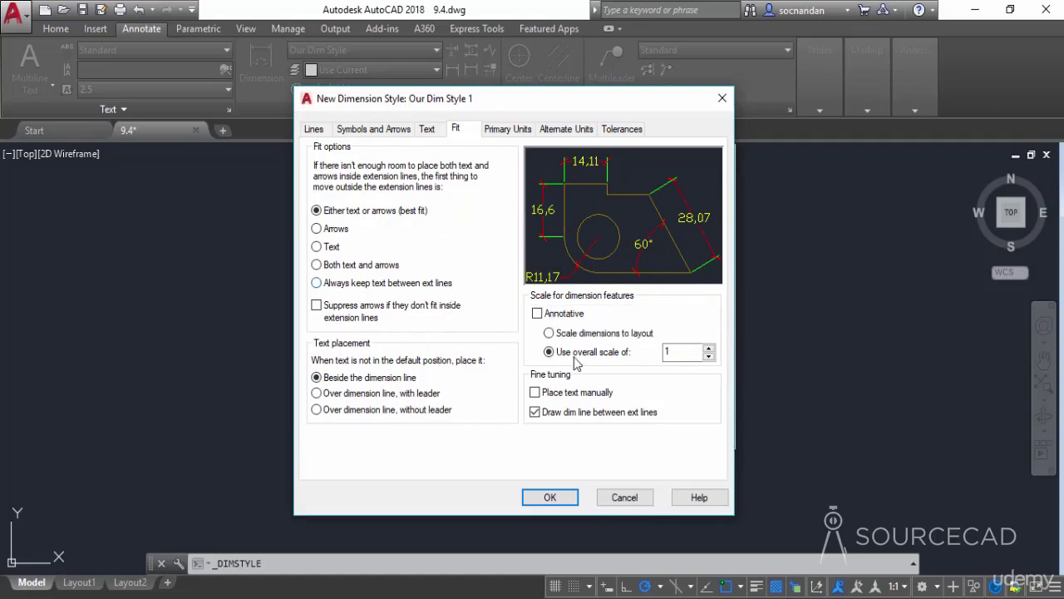
- Change the overall scale of the dimension features, and set the linear unit format to Architectural with 0'-0 1/8" precision
double_click(670, 351)
left_click(506, 131)
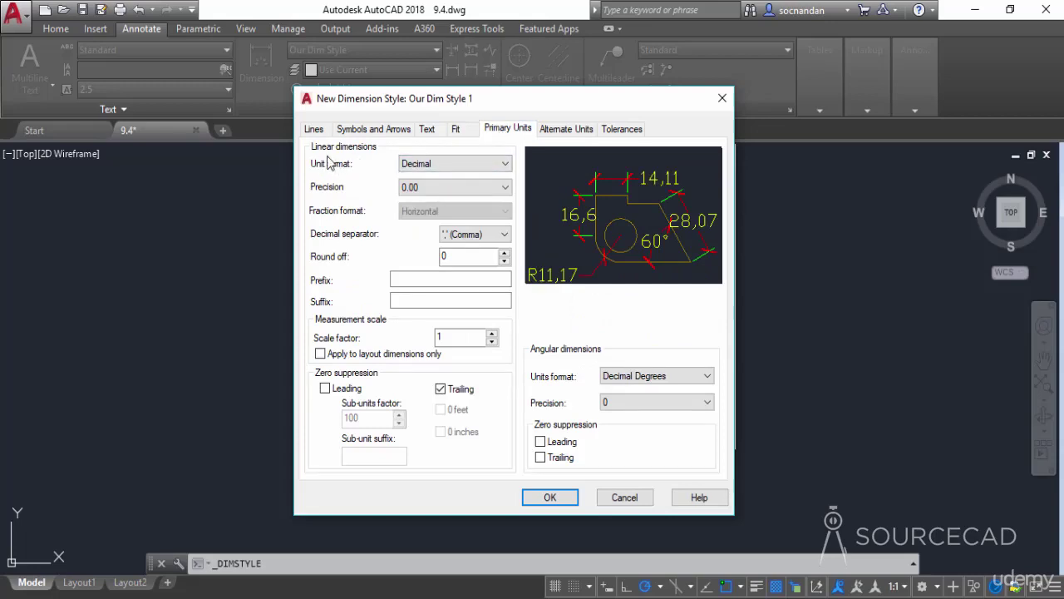
left_click(439, 164)
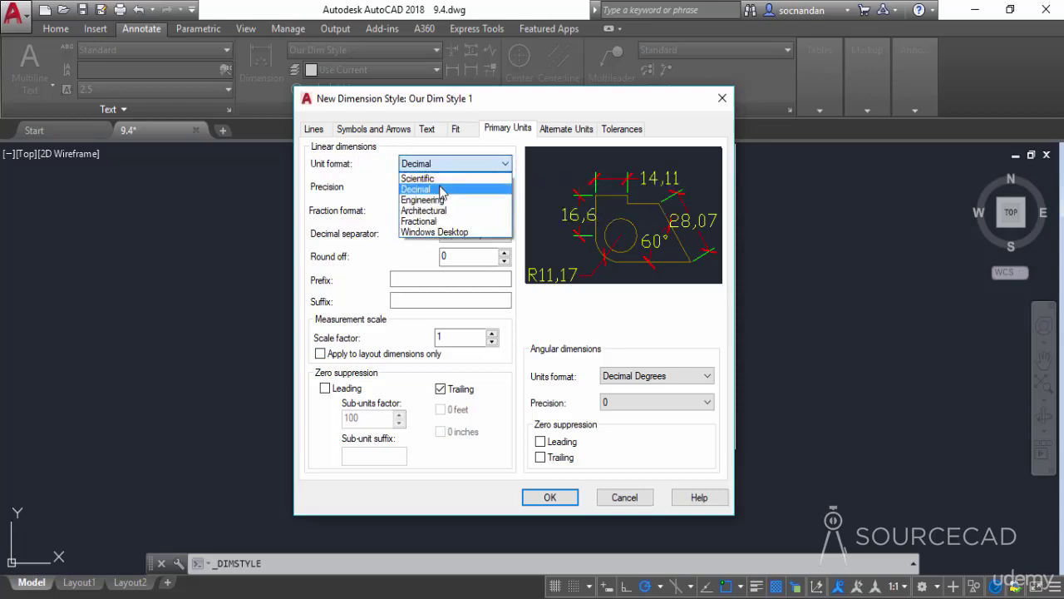
left_click(428, 210)
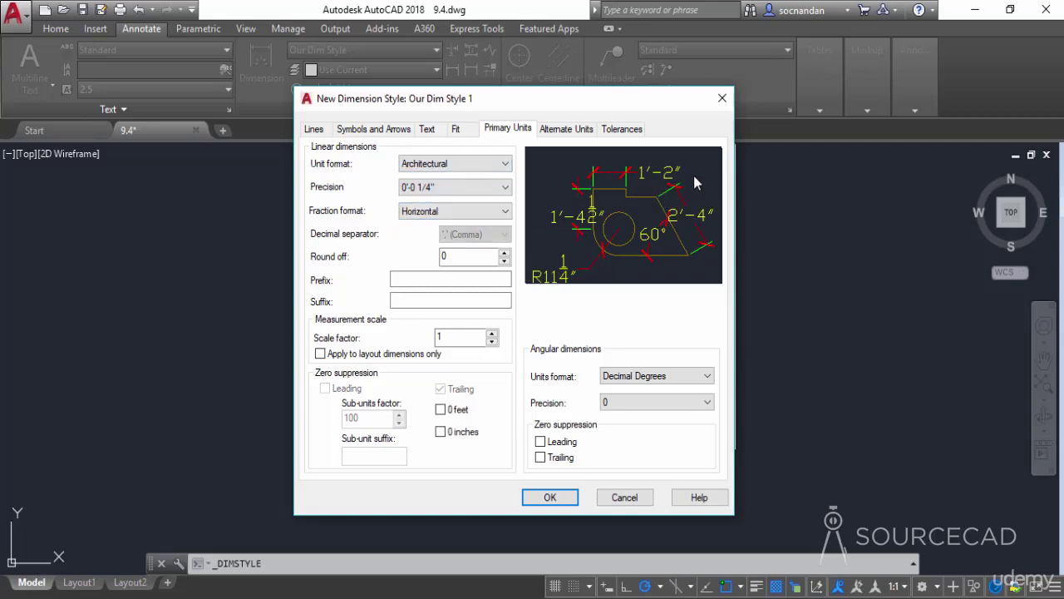
left_click(503, 187)
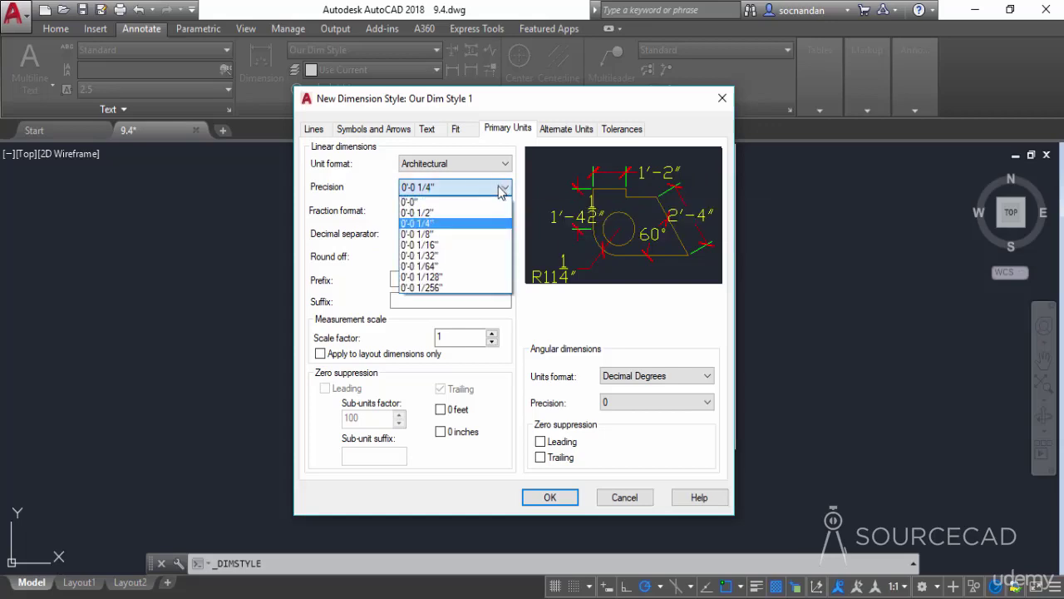
left_click(453, 234)
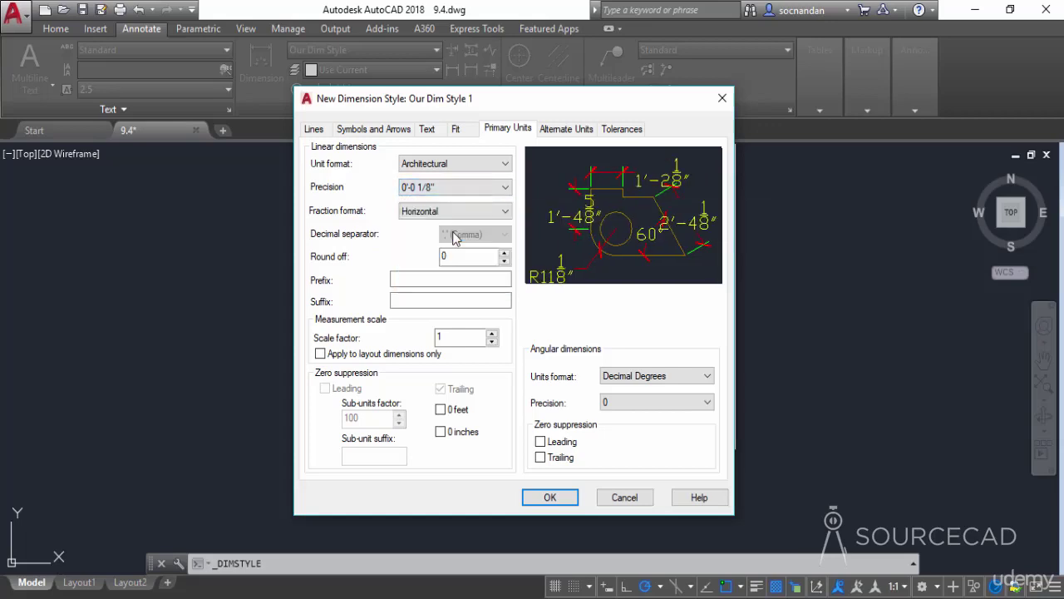
- Set the linear dimension unit format of Our Dim Style 1 to Decimal with 0.0000 precision
left_click(491, 163)
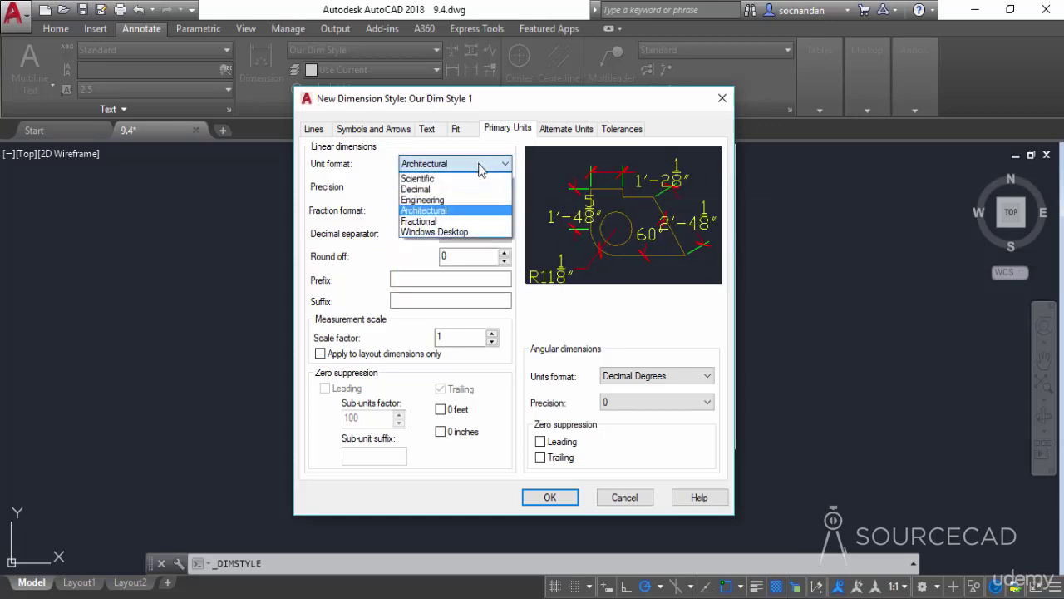
left_click(463, 191)
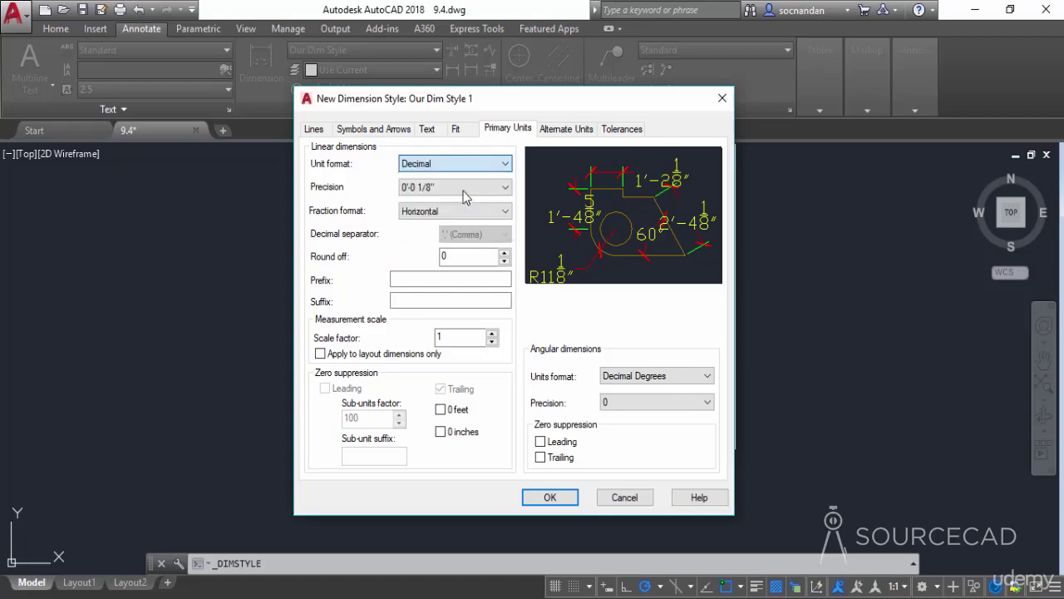
left_click(412, 197)
left_click(433, 248)
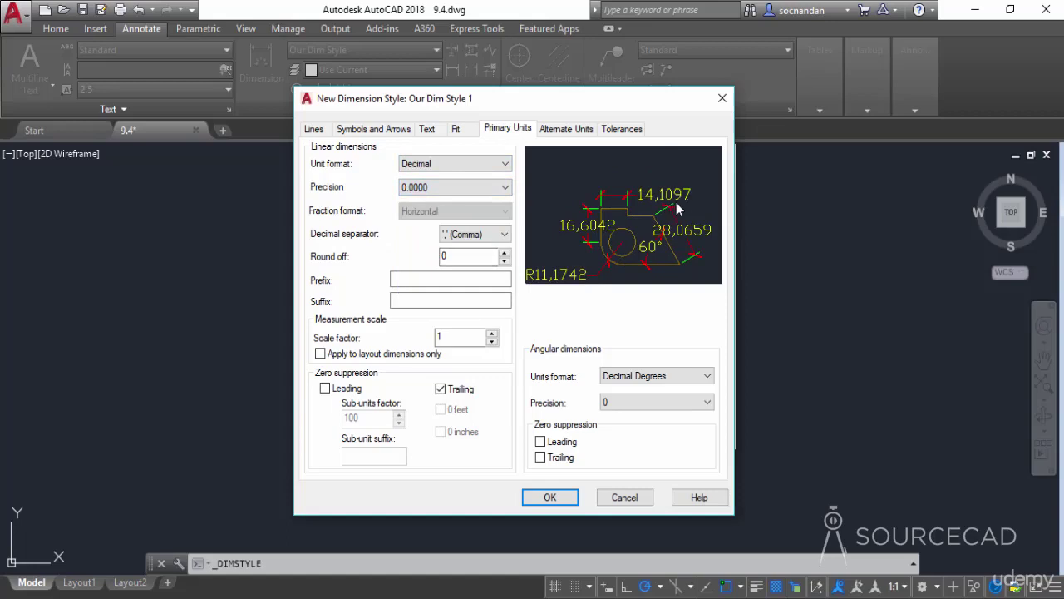
- Try the Period and Space decimal separators for the linear dimensions, and settle on Period
left_click(484, 236)
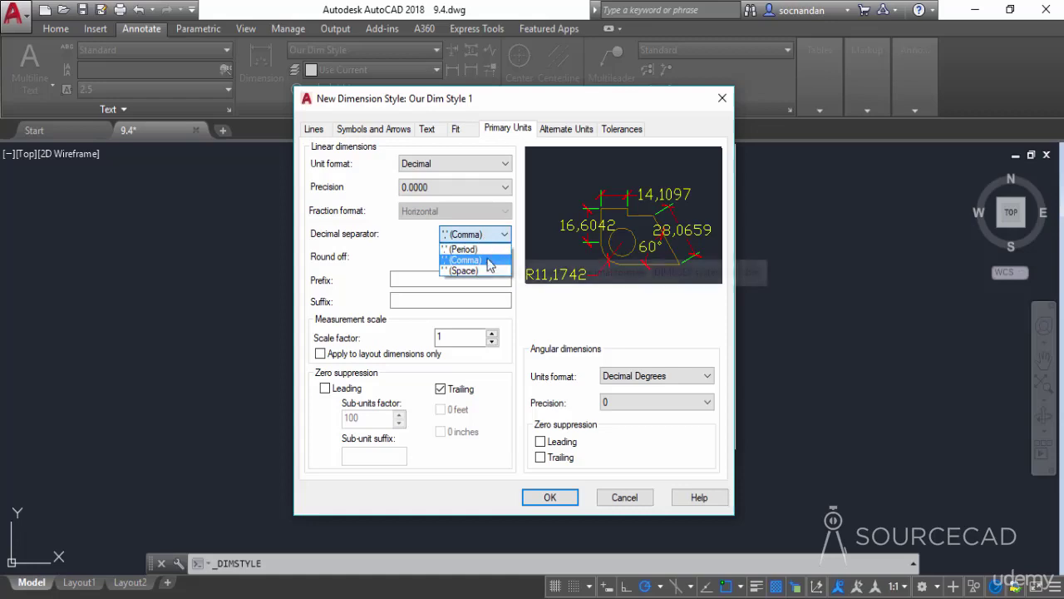
left_click(486, 249)
left_click(497, 236)
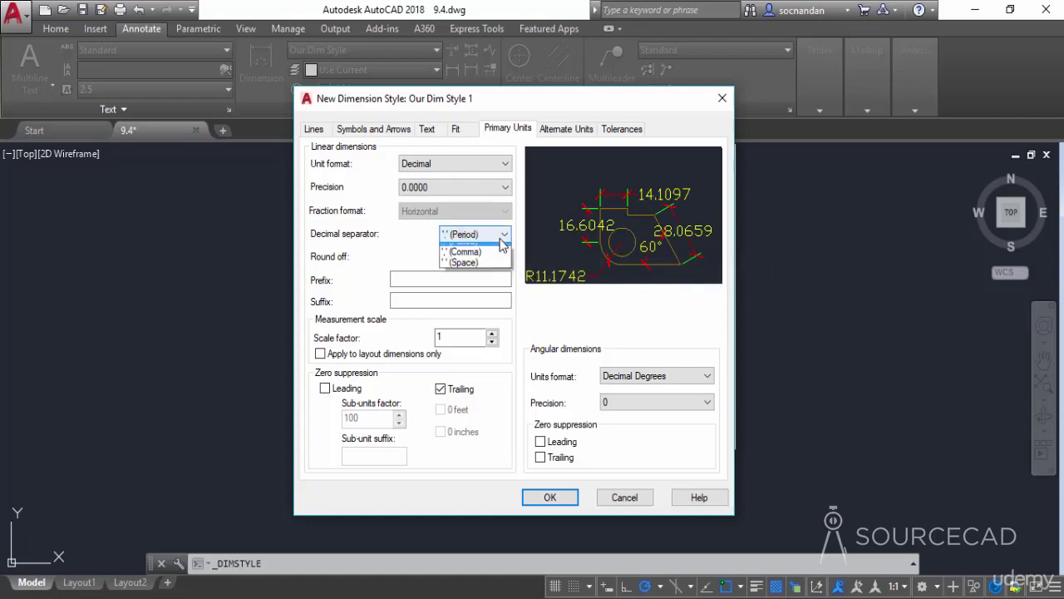
left_click(492, 267)
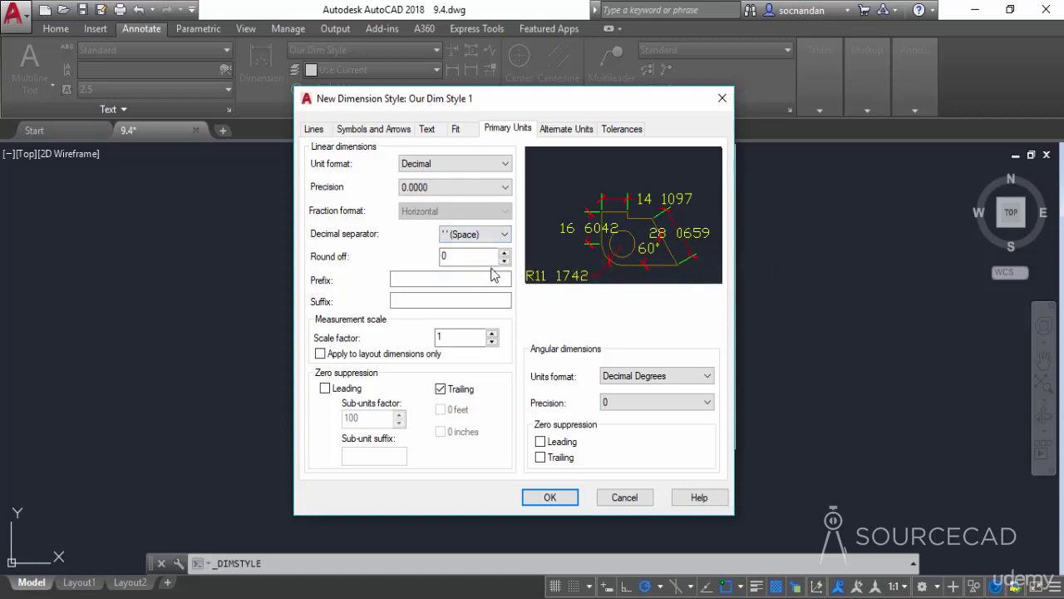
left_click(491, 235)
left_click(486, 248)
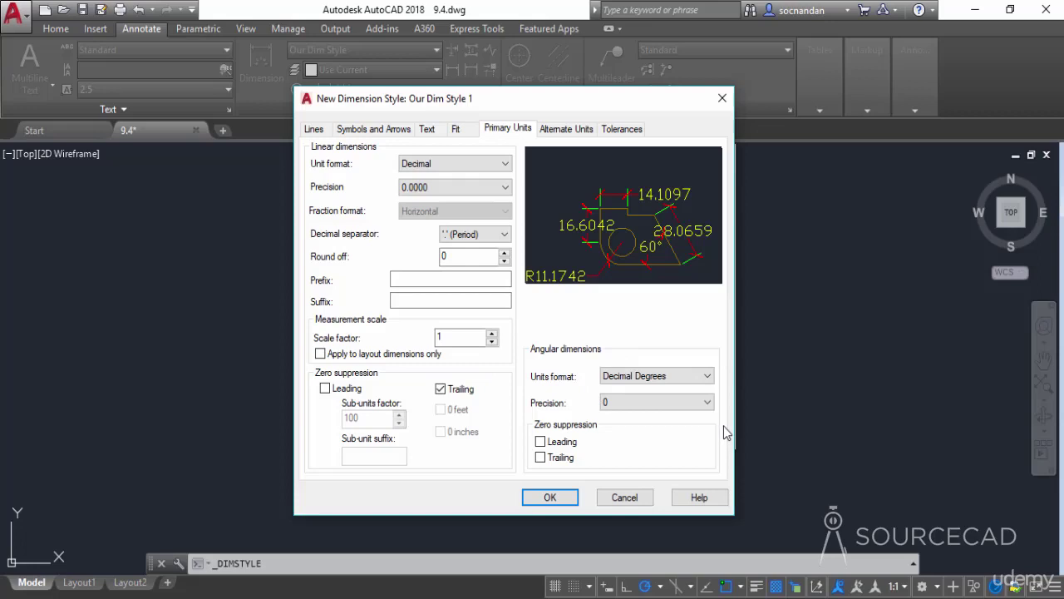
- Set the angular dimensions to Decimal Degrees with 0.00 precision, then save the style and close the Dimension Style Manager
left_click(623, 378)
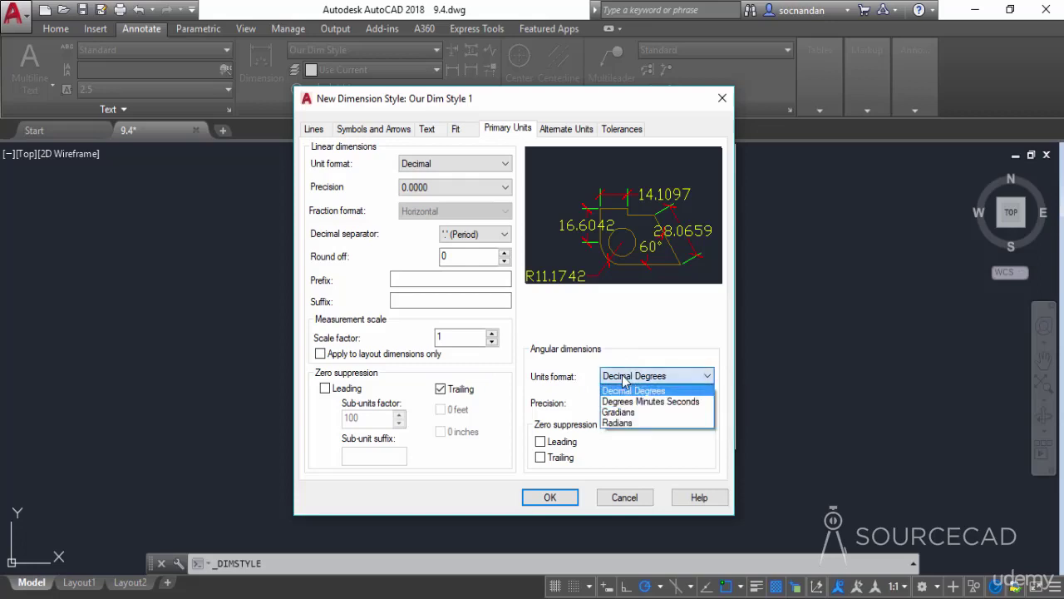
left_click(690, 390)
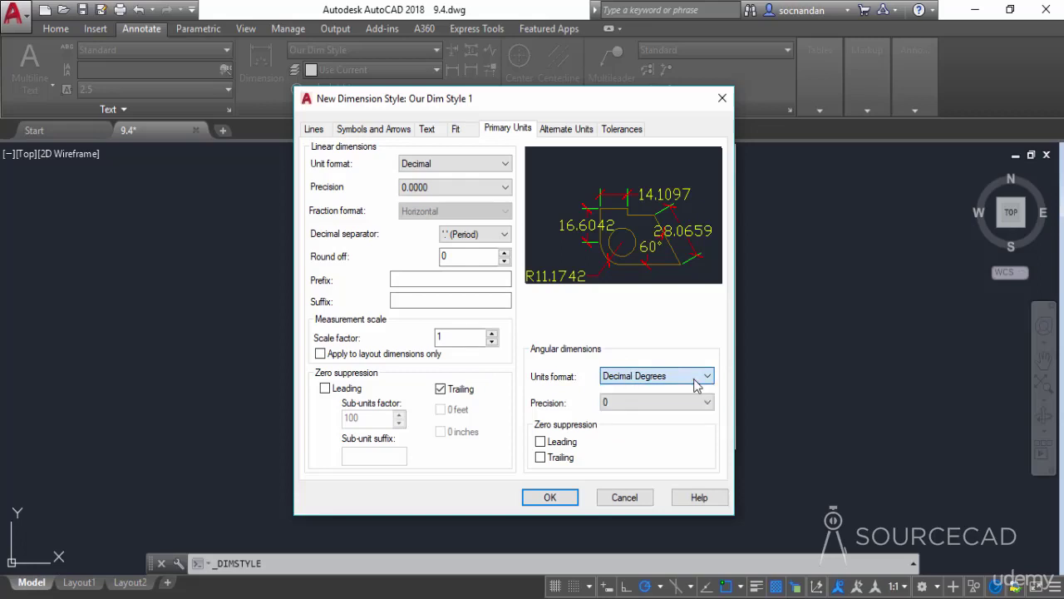
left_click(616, 405)
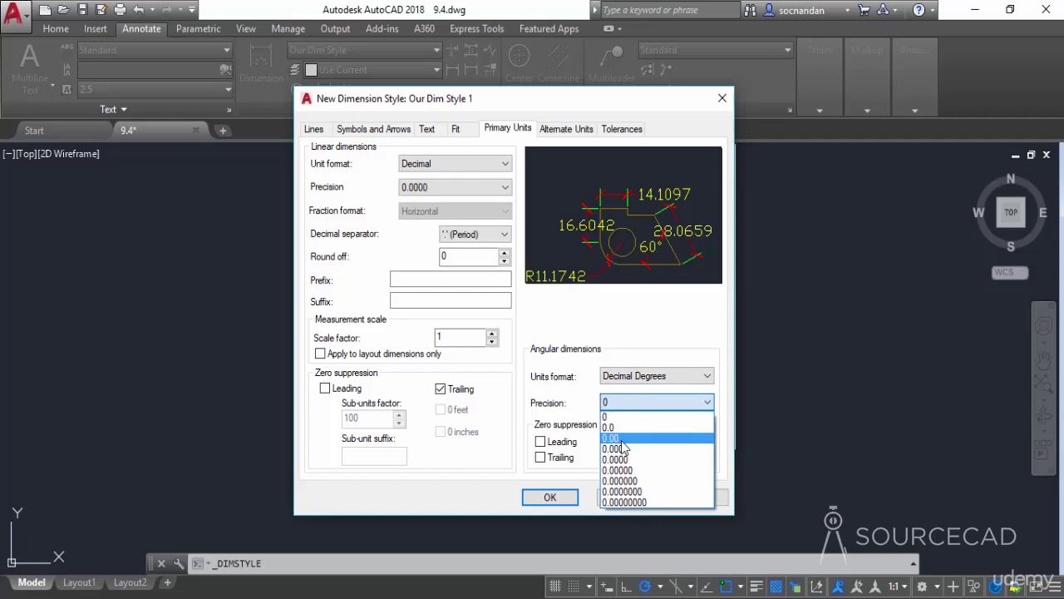
left_click(621, 438)
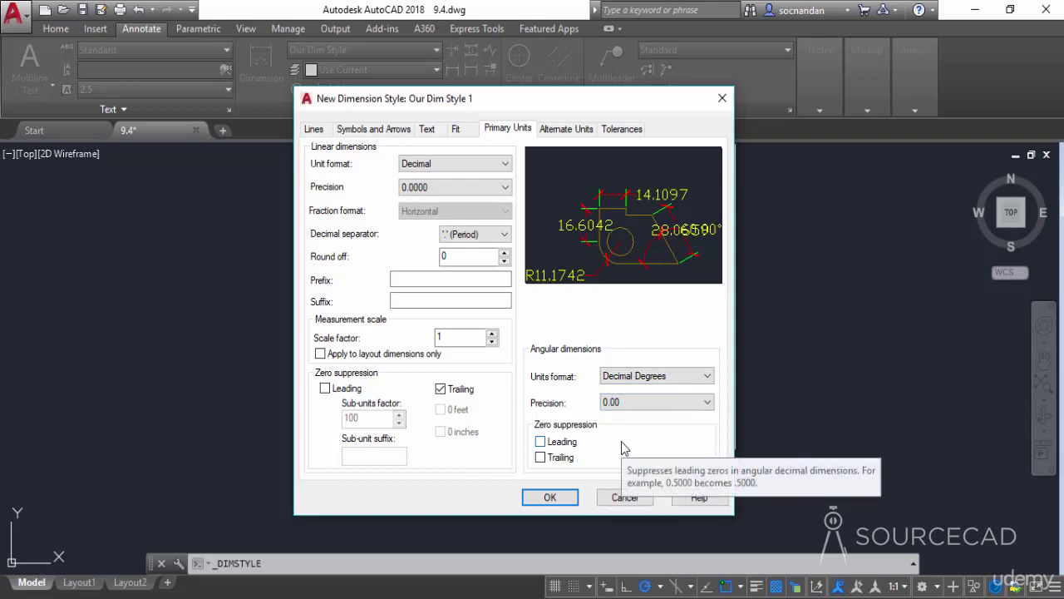
left_click(549, 497)
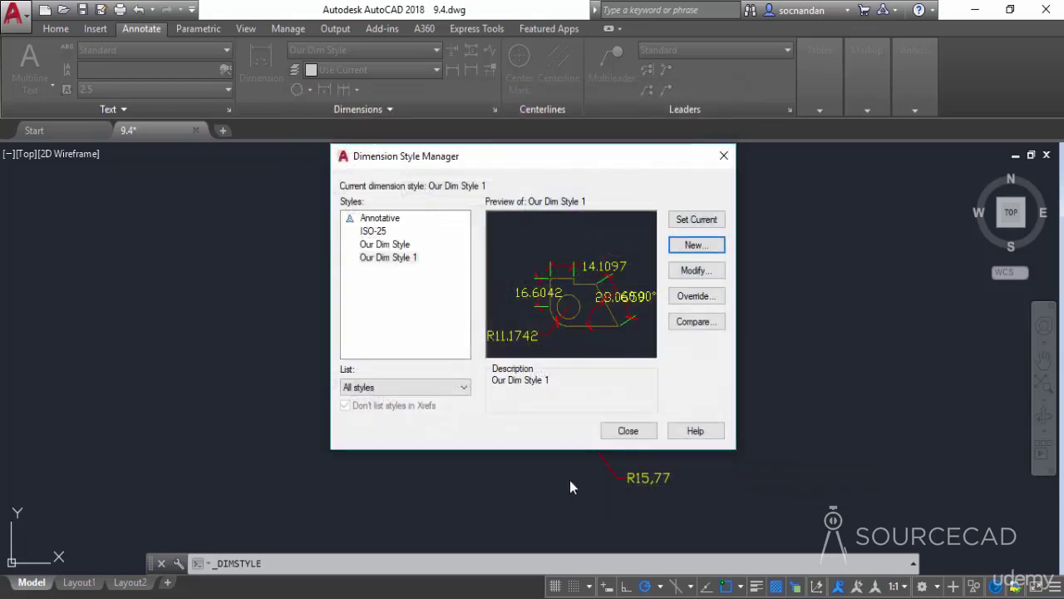
left_click(628, 430)
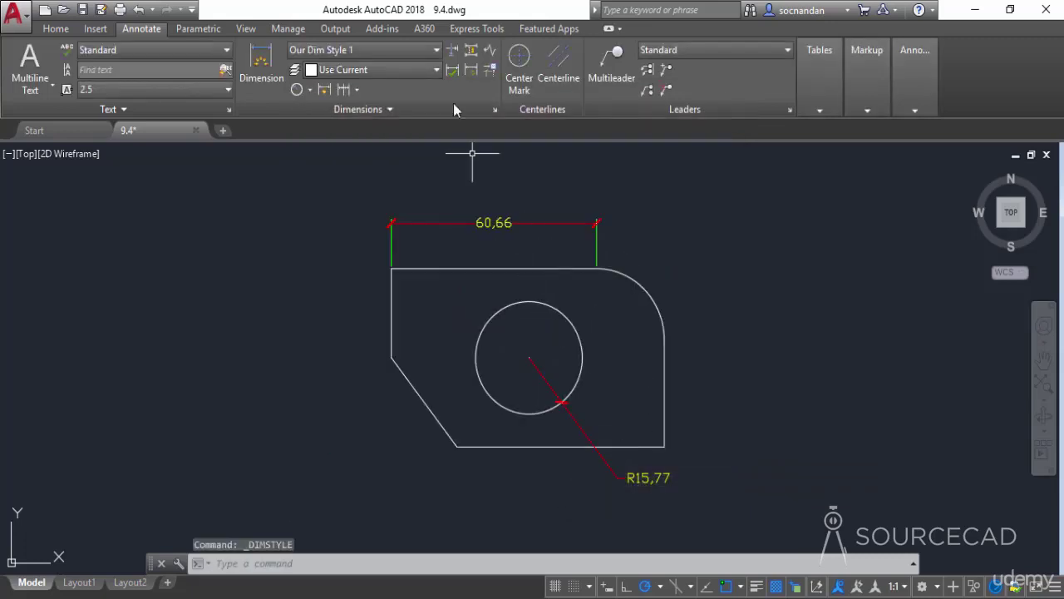
- With Our Dim Style 1 as the current style, add an angular dimension between the part's slanted edge and bottom edge, placed inside the part
left_click(434, 51)
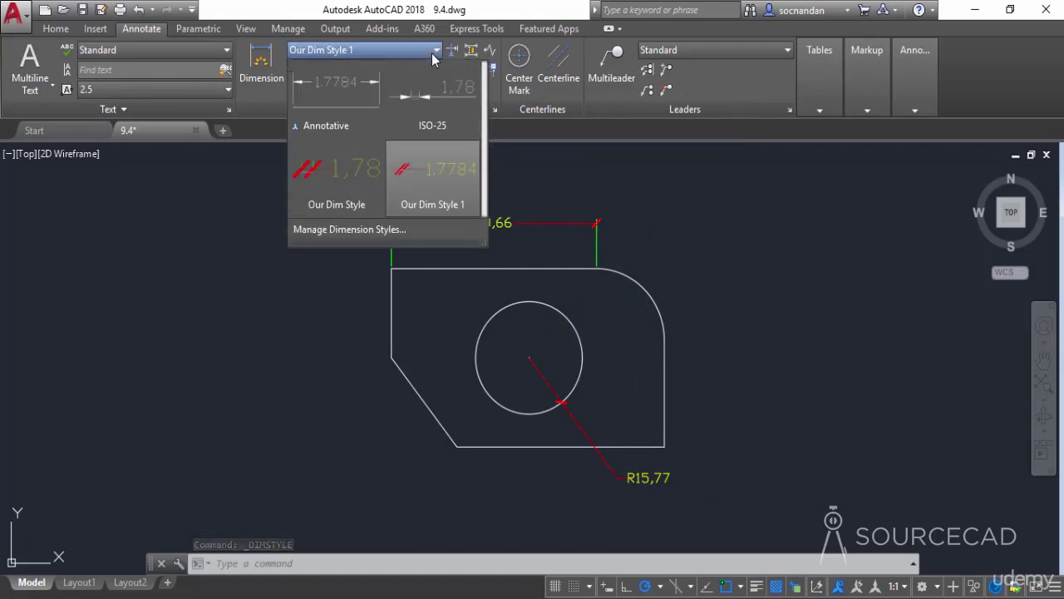
left_click(446, 203)
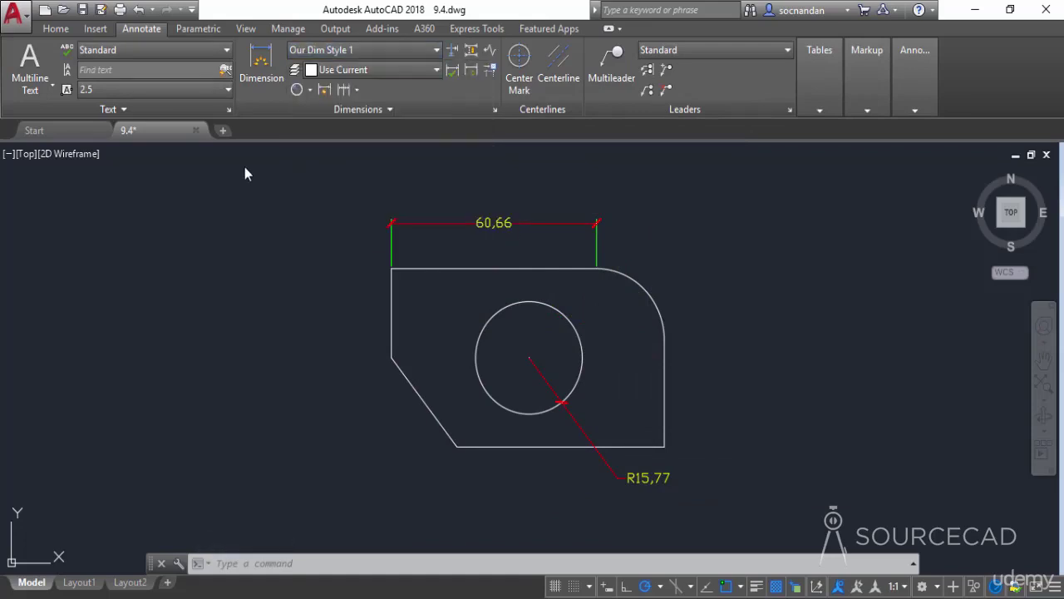
left_click(309, 89)
left_click(344, 183)
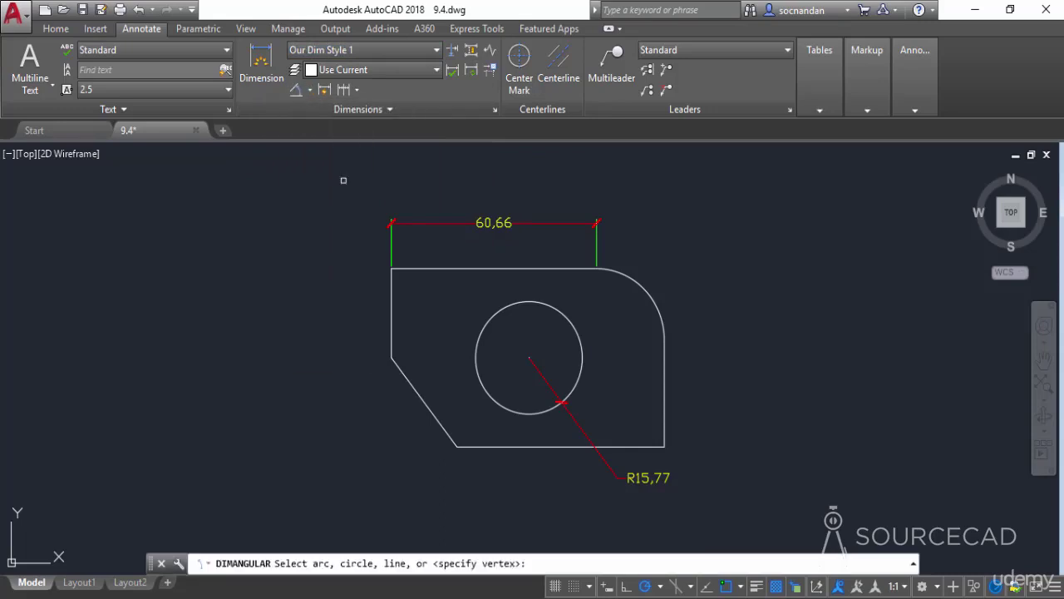
left_click(409, 384)
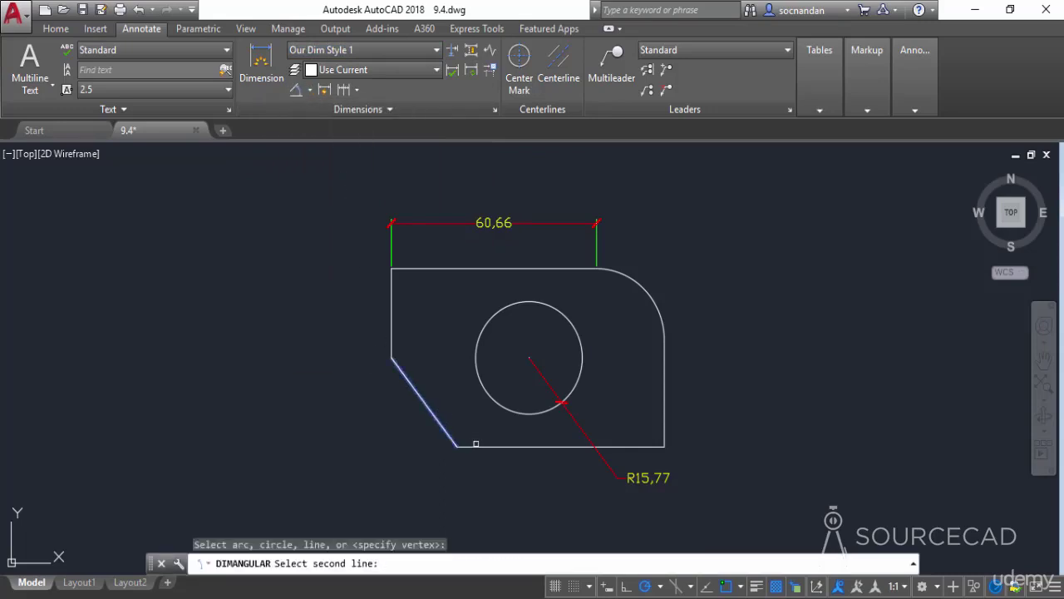
left_click(476, 444)
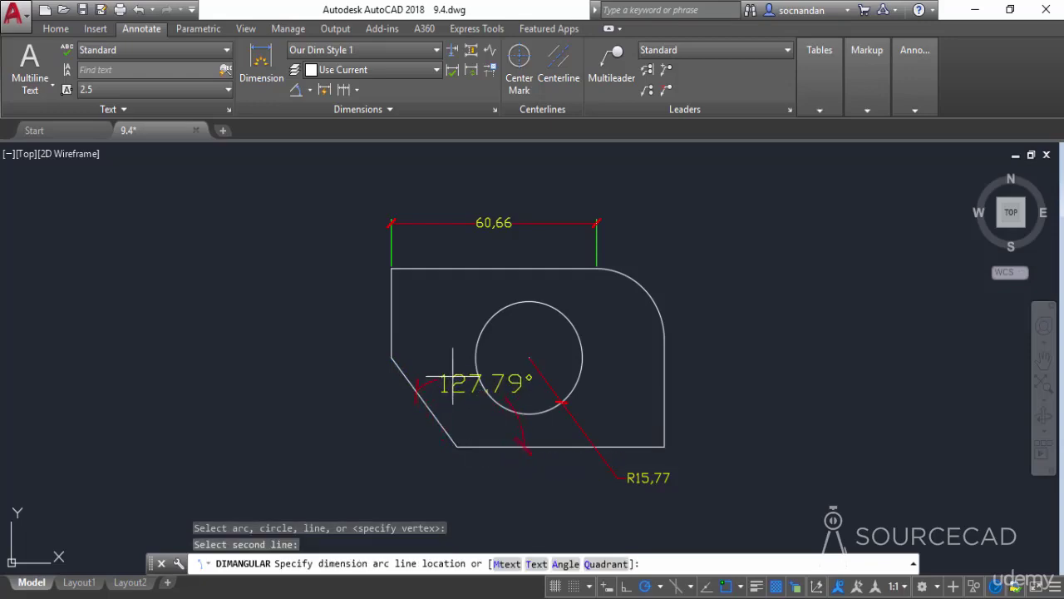
left_click(453, 376)
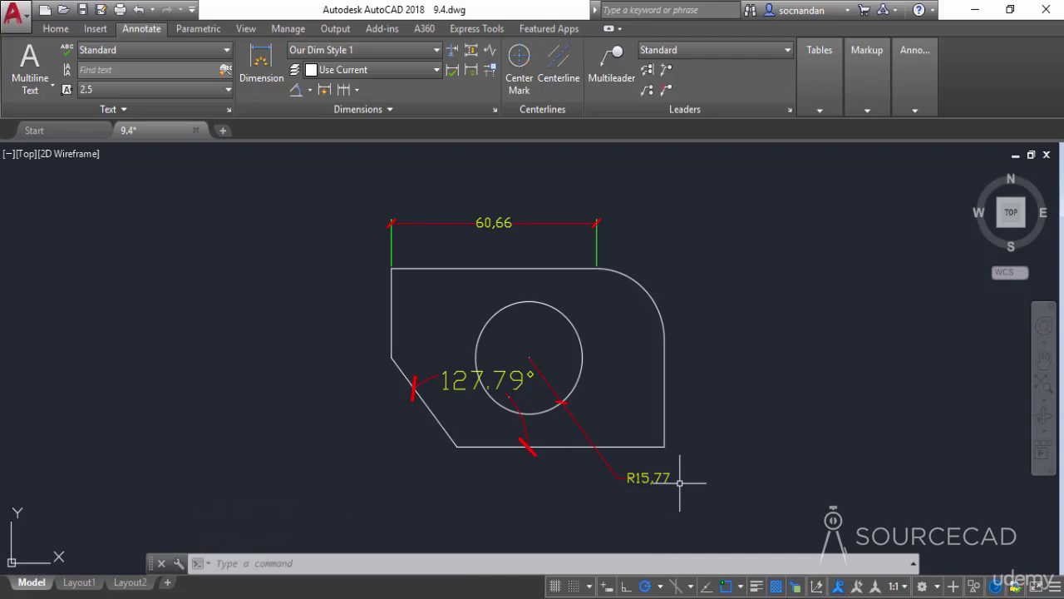
left_click(486, 387)
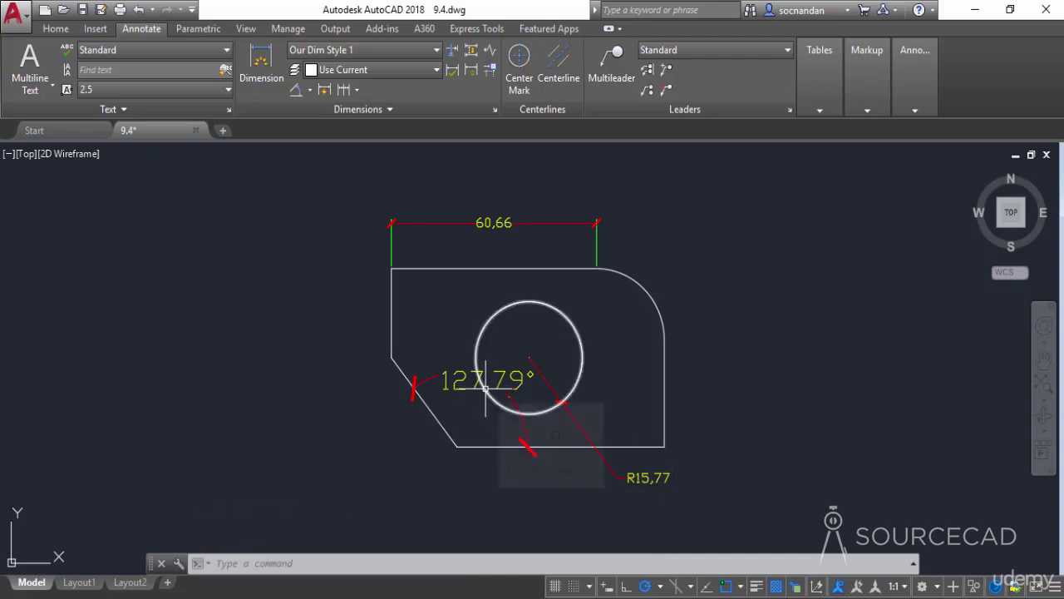
left_click(603, 486)
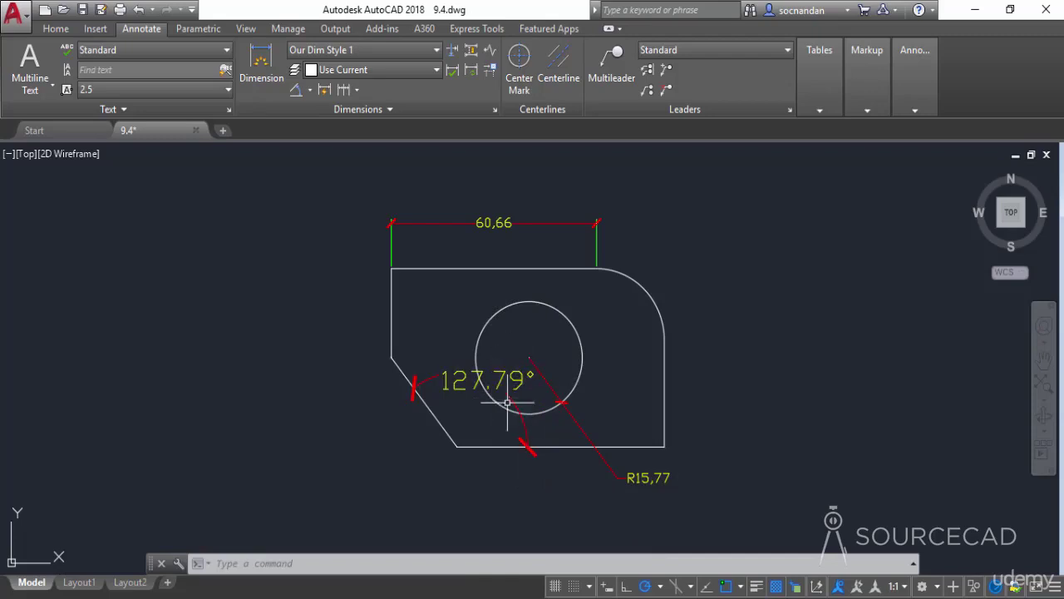